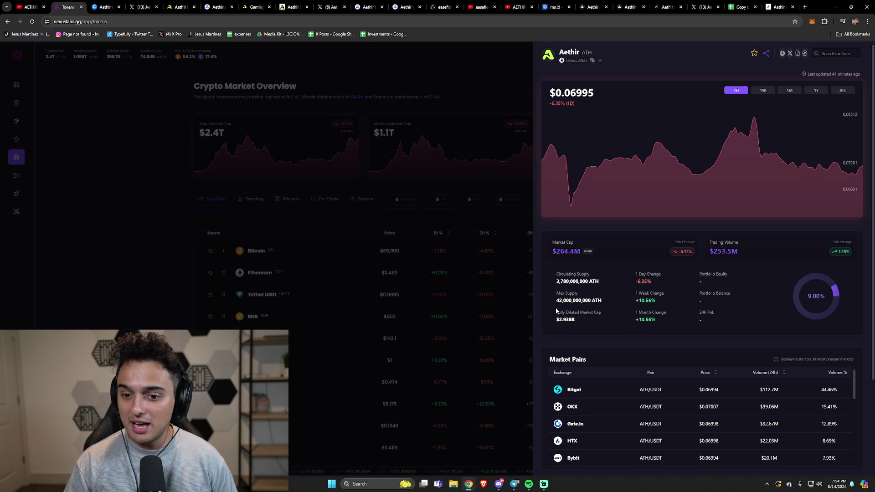
- Mark the 42,000,000,000 ATH max supply and 3,780,000,000 circulating supply figures
left_click_drag(555, 302, 601, 301)
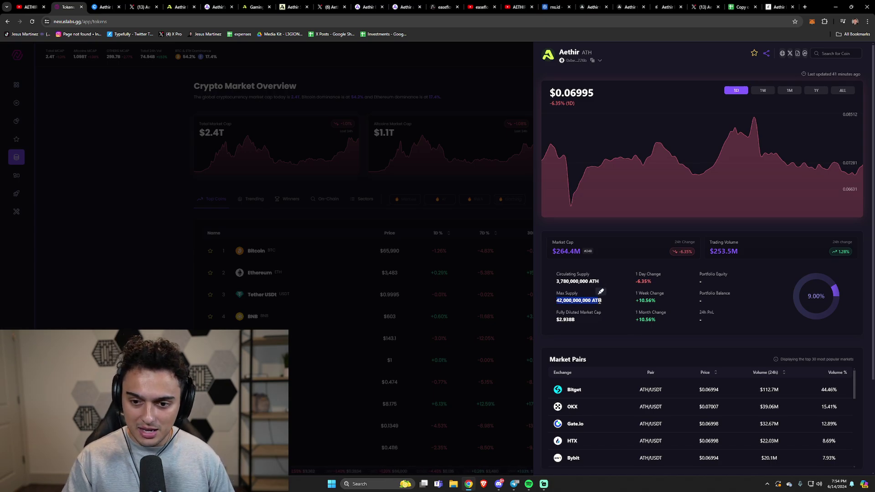
left_click_drag(557, 281, 586, 280)
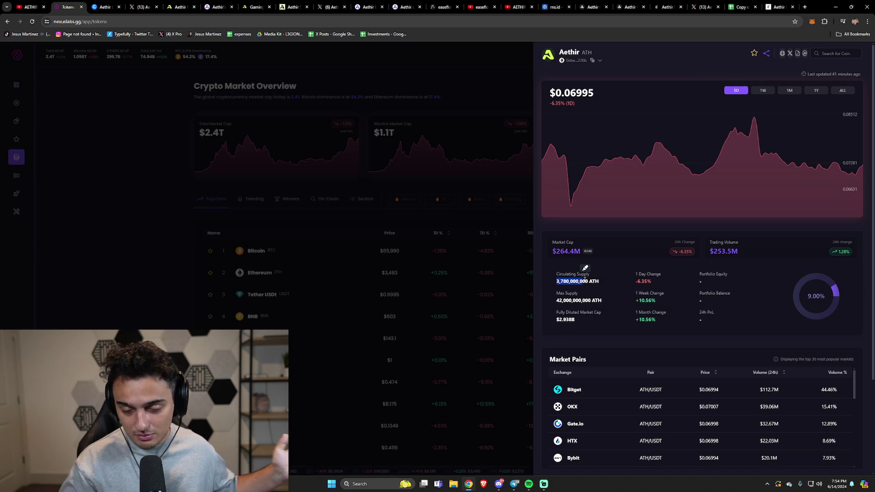
left_click_drag(580, 282, 588, 281)
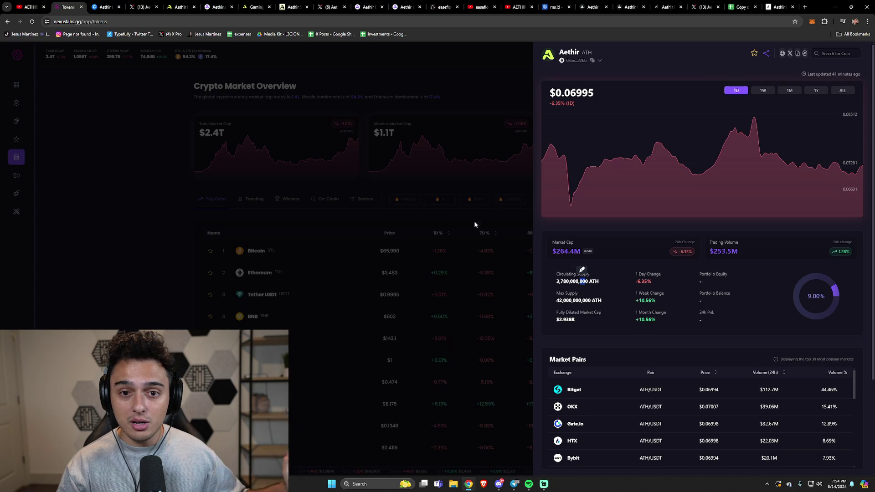
- Bring up CryptoRank's Aethir vesting page at its Vesting Schedule timeline
left_click(105, 7)
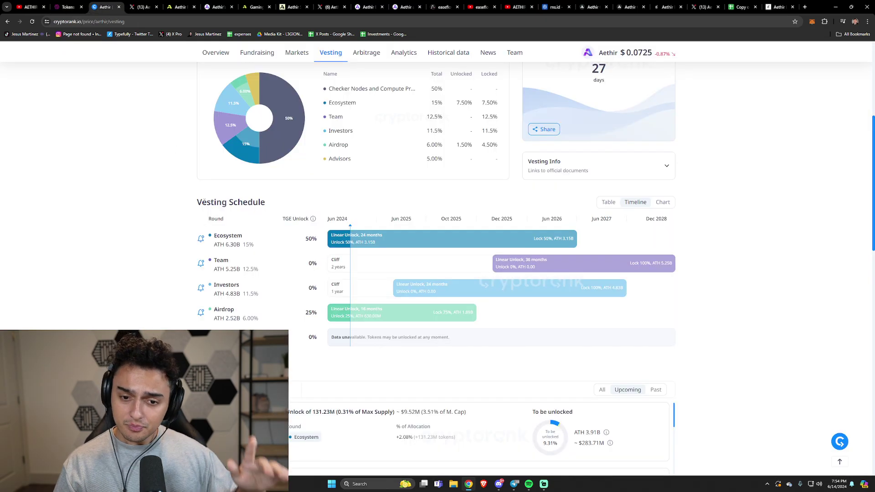
scroll(35, 281, "up", 2)
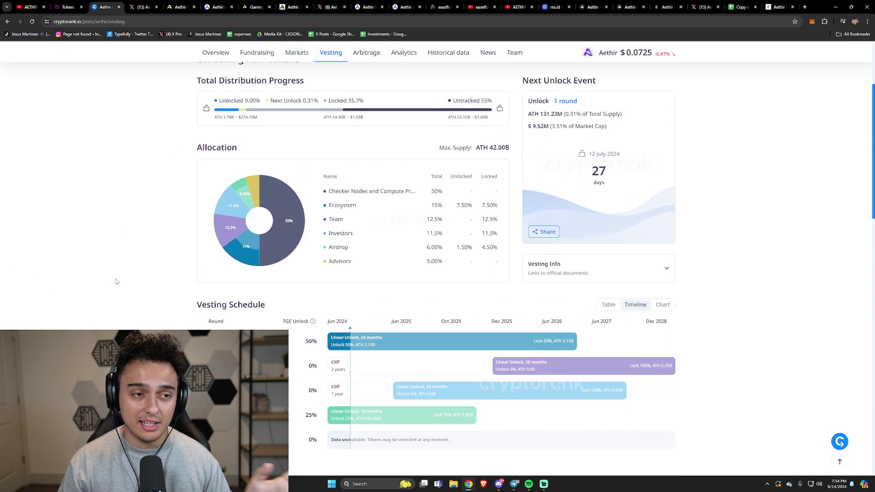
scroll(121, 282, "up", 3)
scroll(132, 286, "down", 5)
scroll(134, 291, "up", 2)
scroll(137, 282, "down", 3)
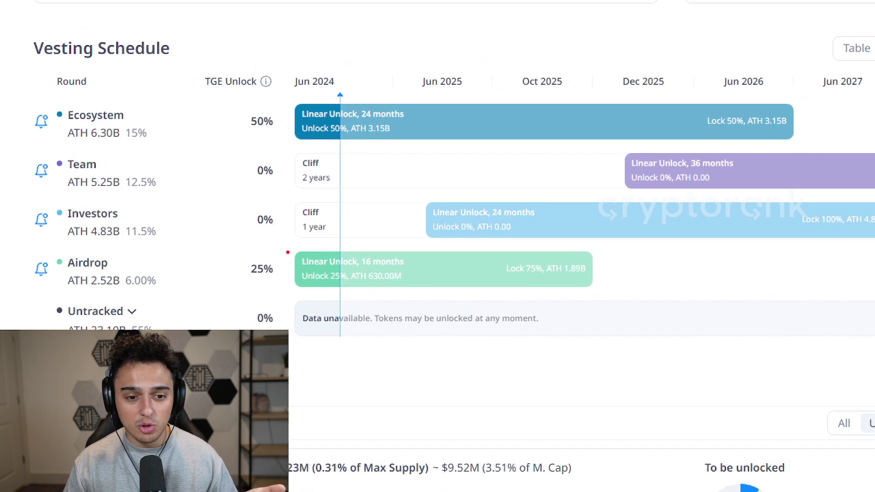
- Circle the Airdrop and Ecosystem bar starts and the Jun 2024 start, and arrow the 36-month unlock
mouse_move(334, 236)
left_mouse_down()
mouse_move(296, 233)
mouse_move(287, 246)
left_mouse_up()
mouse_move(326, 90)
left_mouse_down()
mouse_move(368, 112)
mouse_move(343, 148)
left_mouse_up()
left_click_drag(48, 207, 186, 202)
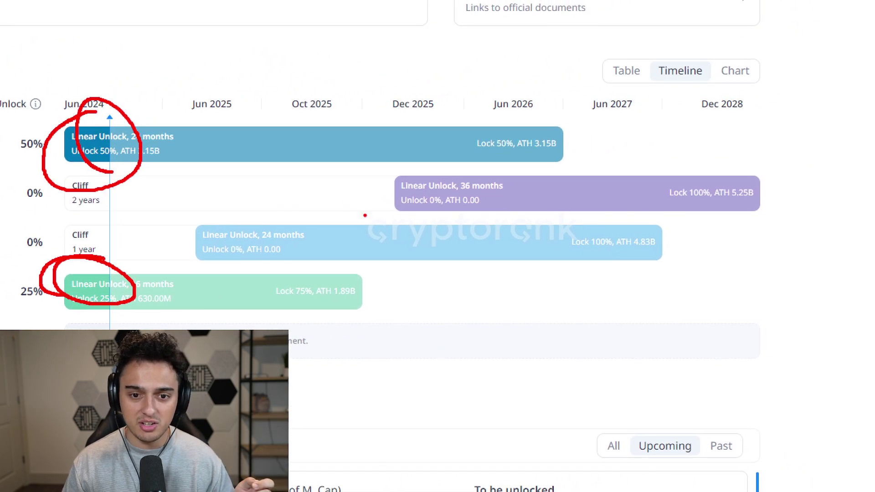
mouse_move(162, 225)
left_mouse_down()
mouse_move(390, 182)
mouse_move(299, 190)
left_mouse_up()
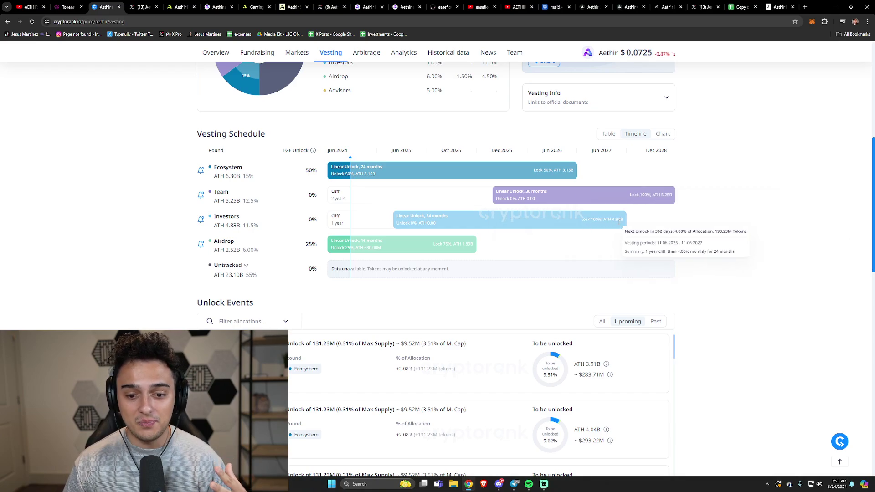
- Show Aethir's pinned X post with the ATH airdrop claims and staking links
left_click(143, 7)
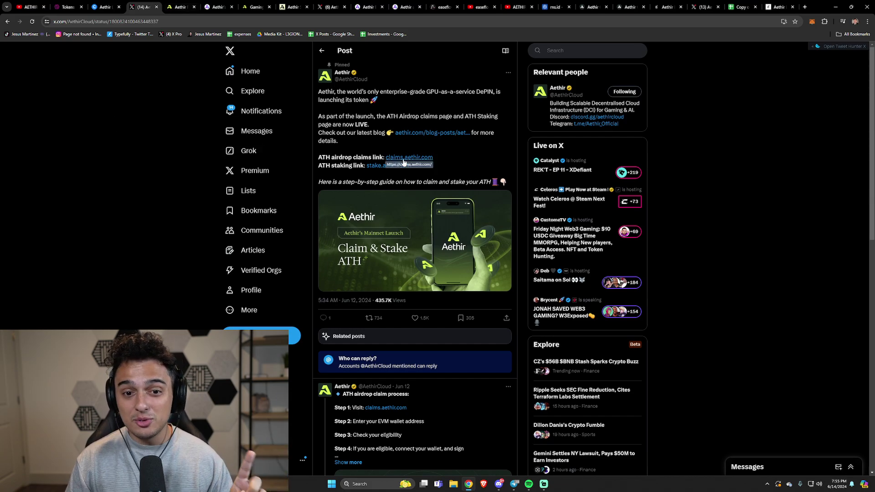
- Go from the claims.aethir.com landing page to the ATH Rewards Check Address wallet-entry step
left_click(178, 7)
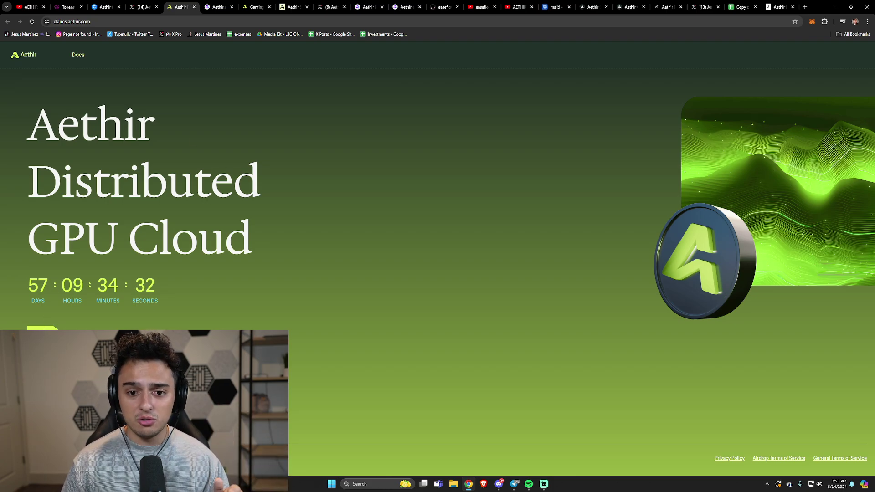
left_click(43, 335)
left_click(367, 268)
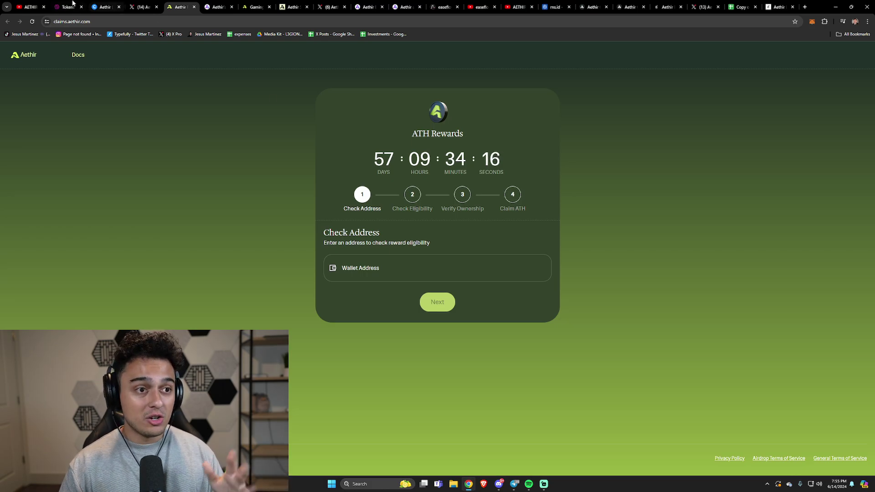
- Back on CryptoRank, reveal the Airdrop round's next unlock: 630.00M tokens in 242 days
left_click(105, 6)
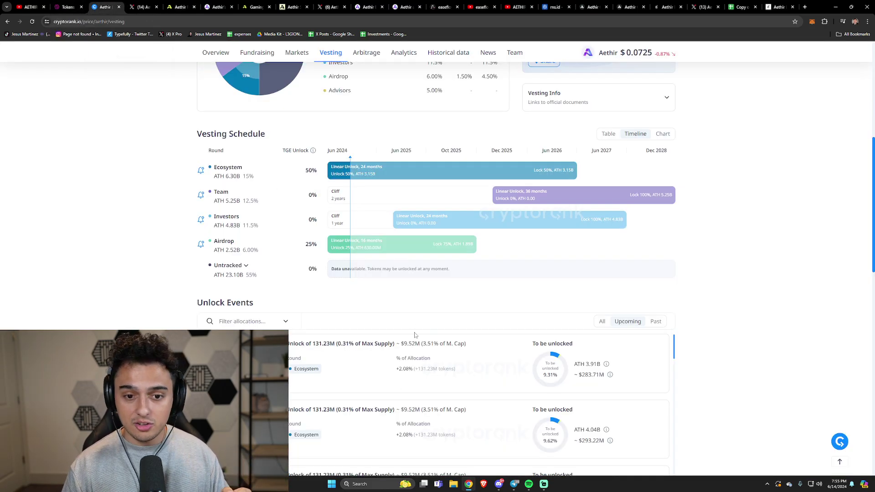
mouse_move(421, 249)
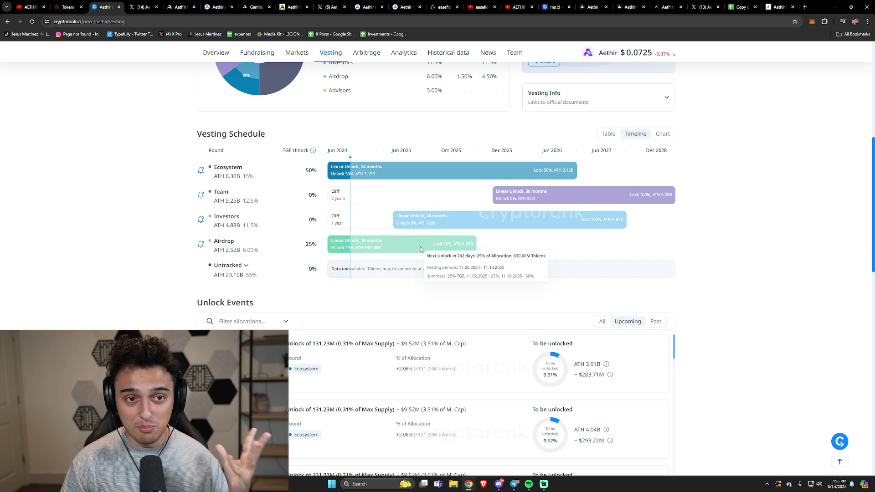
- Move through the X and claims tabs to the Aethir mainnet launch blog post
left_click(162, 6)
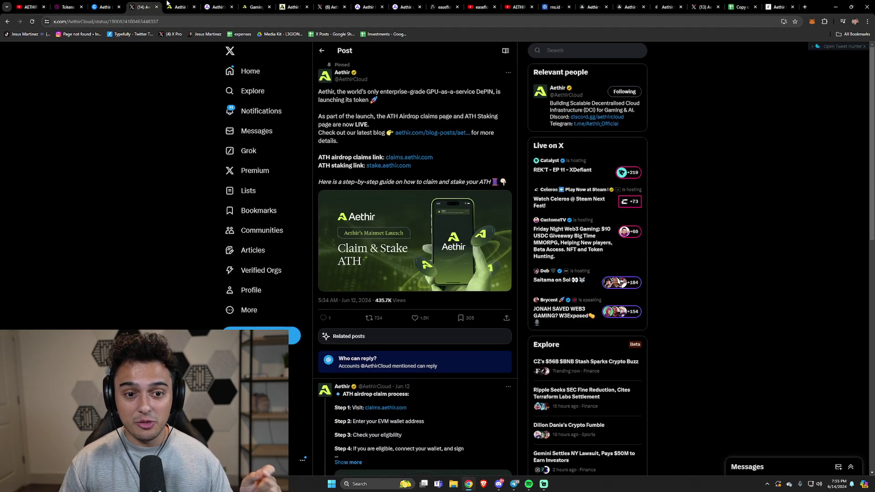
left_click(189, 6)
left_click(212, 4)
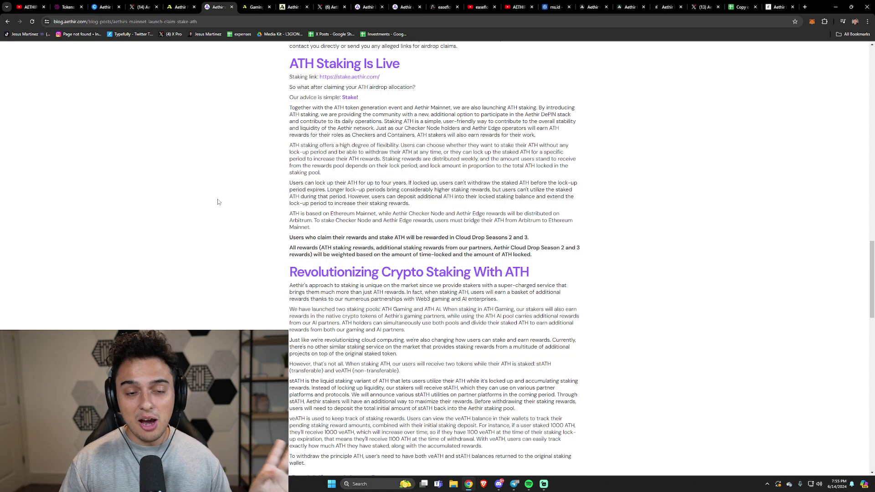
scroll(224, 209, "up", 1)
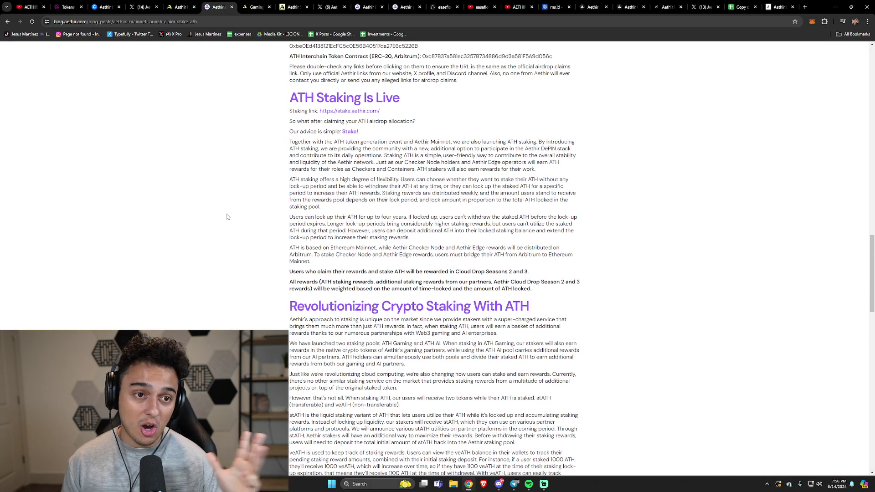
- Glance back at Aethir's X post, then read the blog's stATH and veATH staking sections
left_click(142, 4)
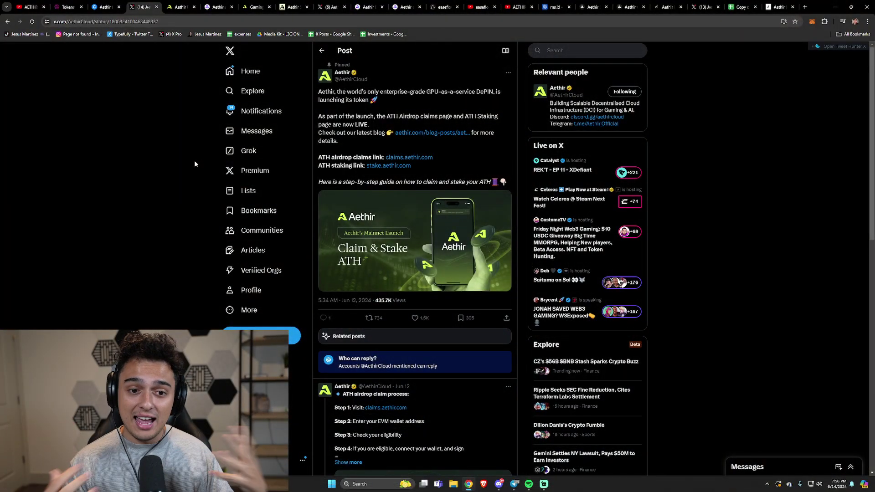
left_click(218, 7)
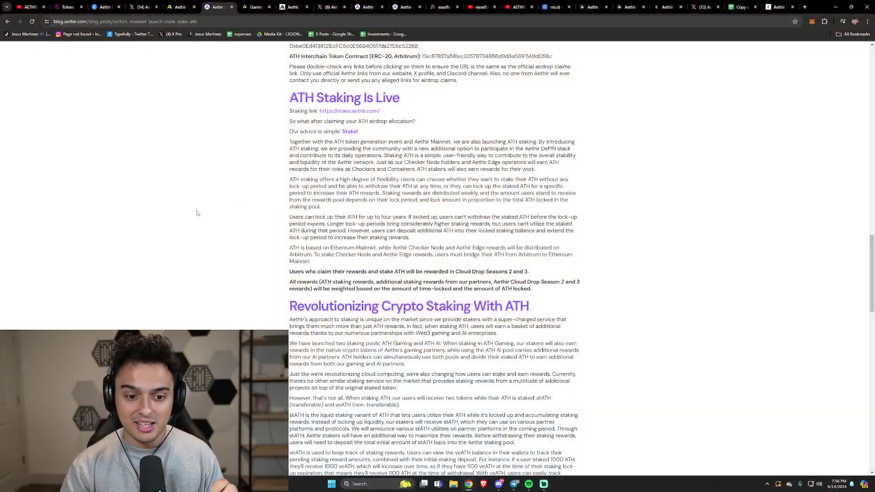
scroll(201, 213, "down", 3)
scroll(204, 230, "up", 2)
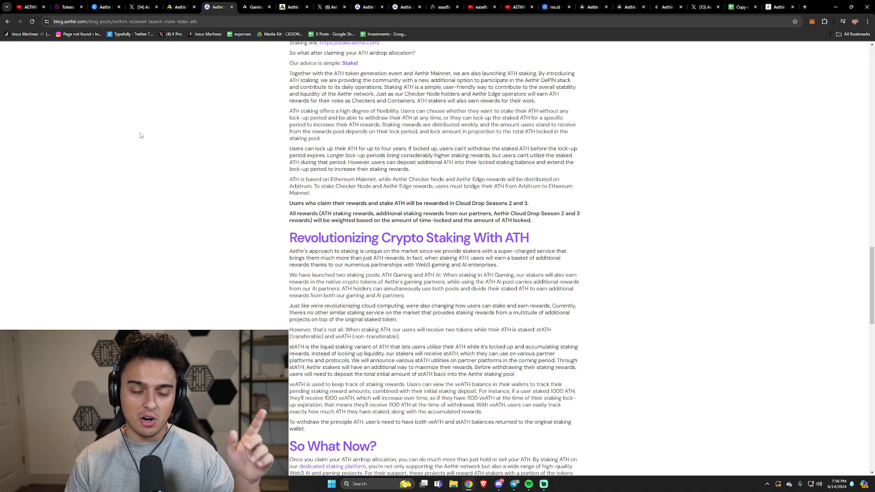
scroll(242, 274, "down", 1)
scroll(230, 300, "up", 1)
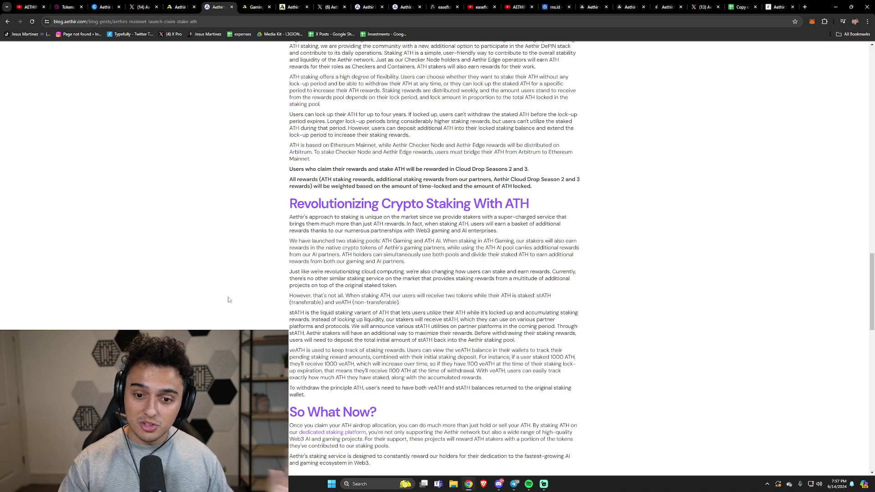
- Open aethir.com/gaming and mark the 204+ gaming studio partners figure
left_click(256, 4)
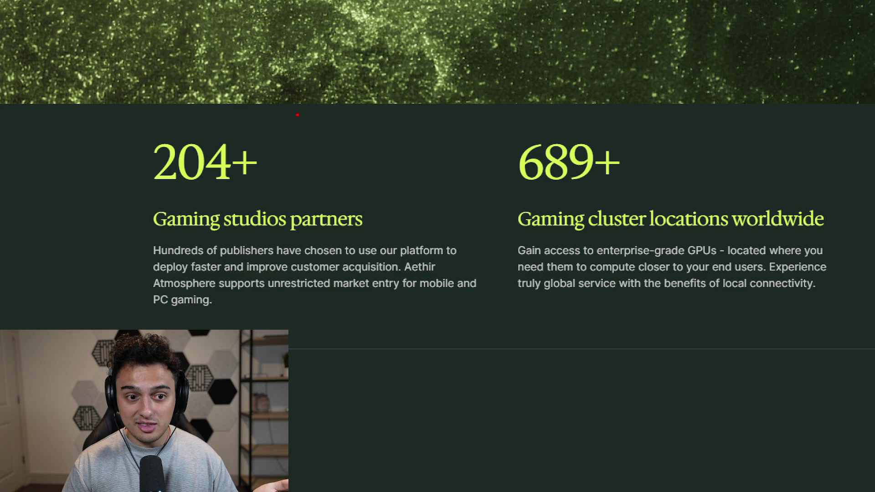
left_click_drag(299, 101, 313, 141)
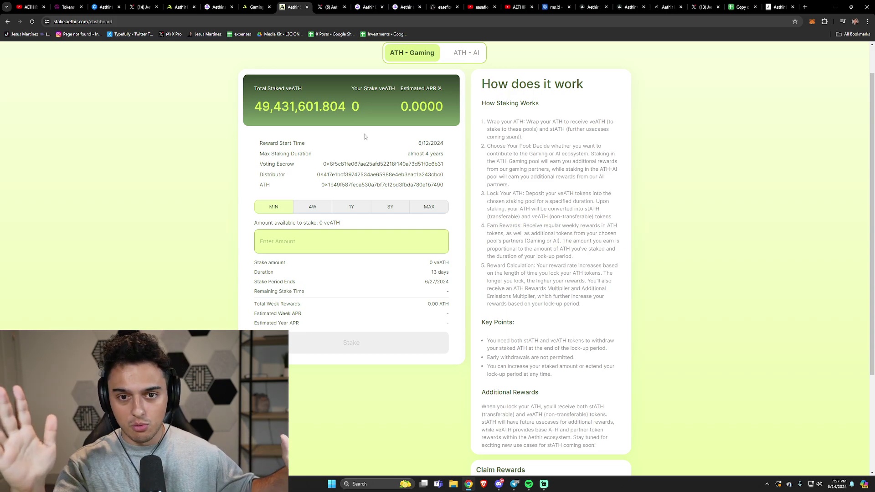
- Settle on the ATH - Gaming pool, mark its total staked veATH, and choose the MAX lock duration
left_click(454, 54)
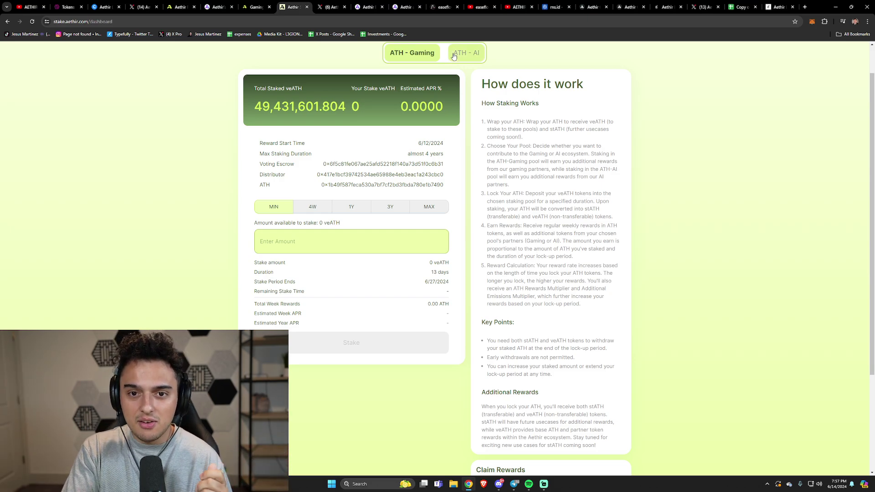
left_click(430, 57)
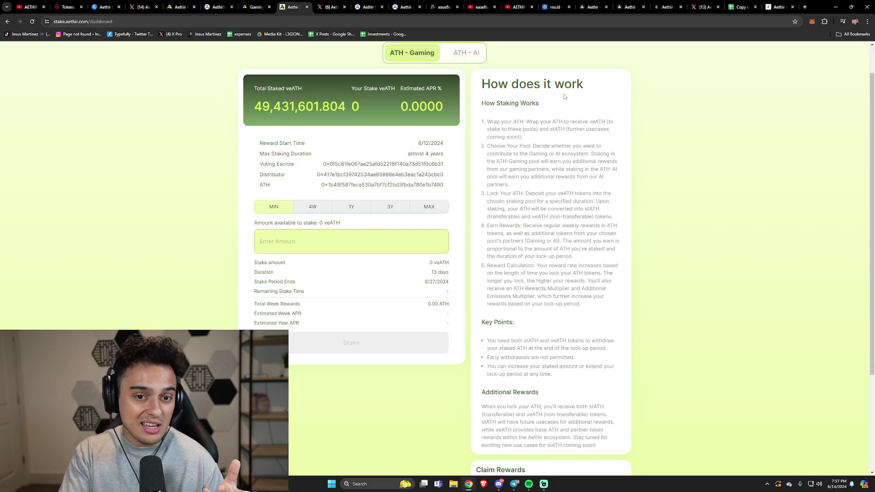
left_click(467, 55)
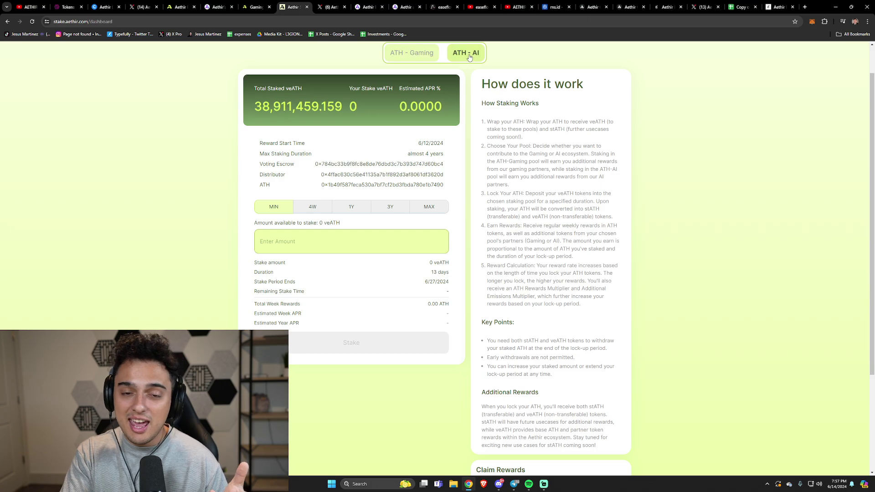
left_click(428, 54)
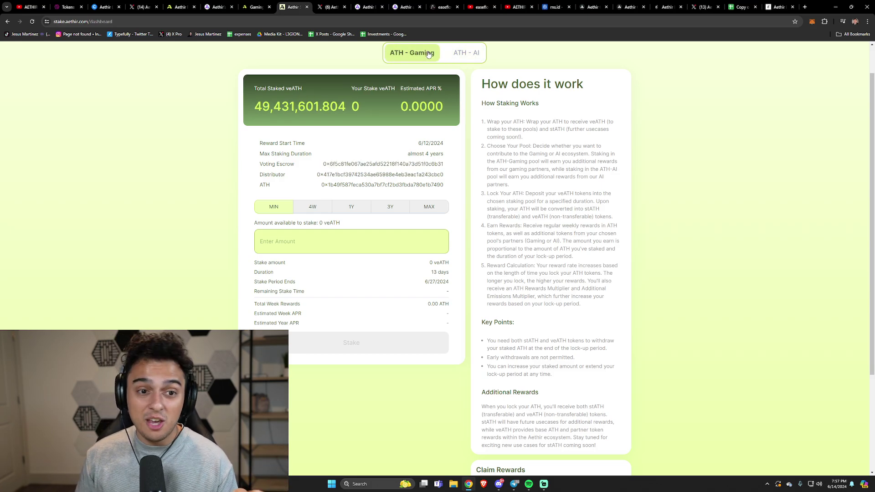
left_click_drag(255, 106, 347, 98)
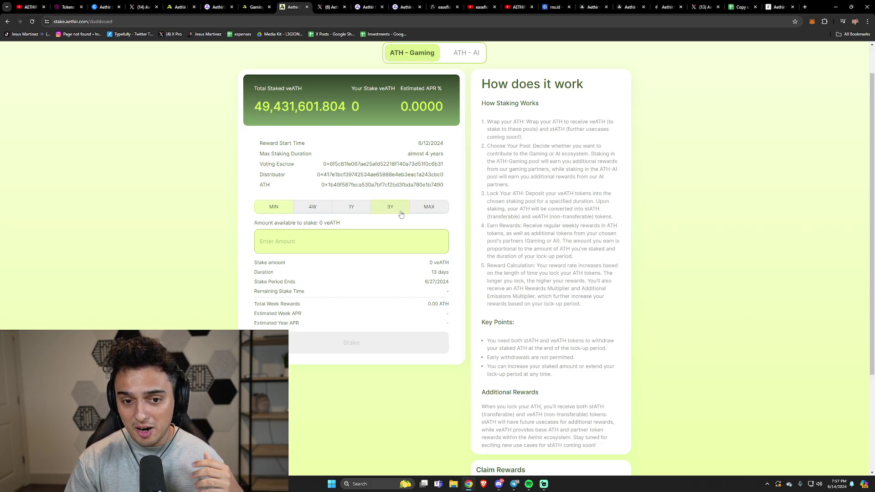
left_click(420, 211)
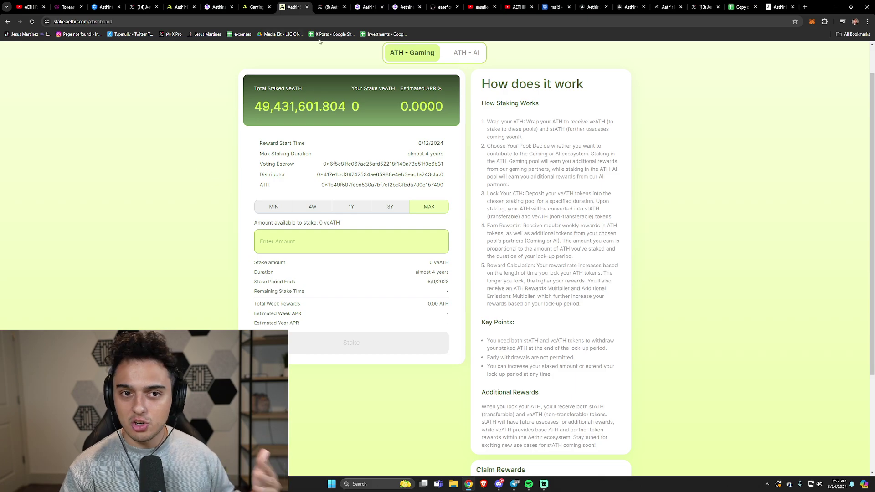
- Highlight the six-ecosystem-partners line in Aethir's node-holder airdrop post, then show the node benefits article
left_click(331, 7)
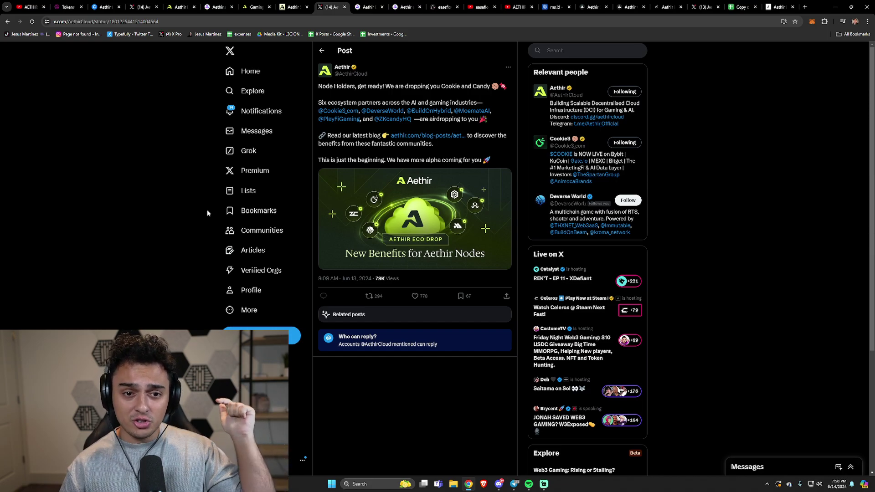
left_click_drag(317, 103, 479, 102)
left_click(486, 103)
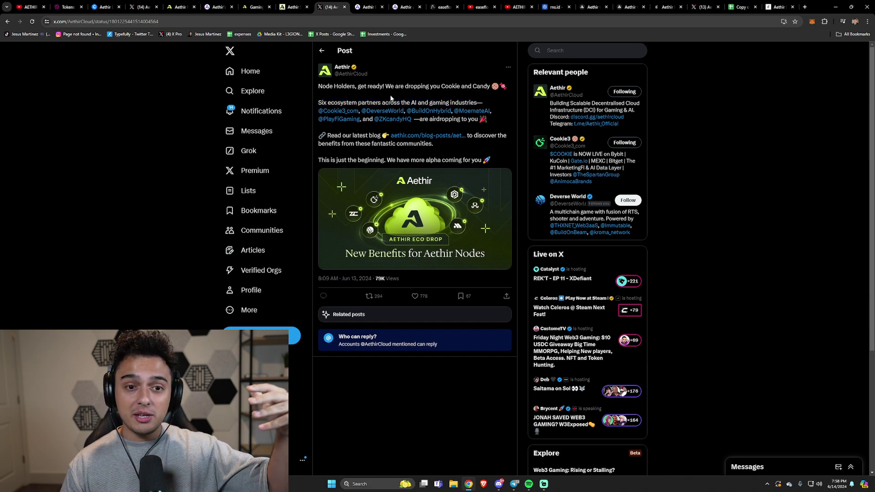
left_click(367, 7)
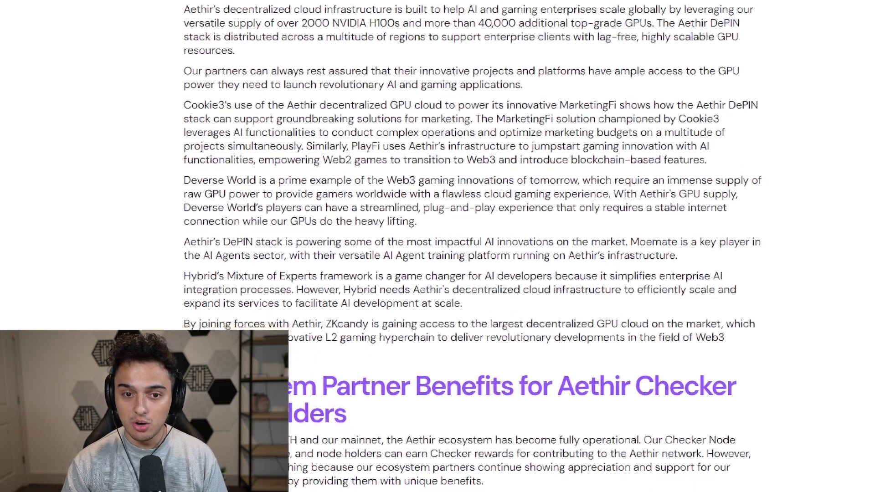
left_click_drag(343, 124, 369, 125)
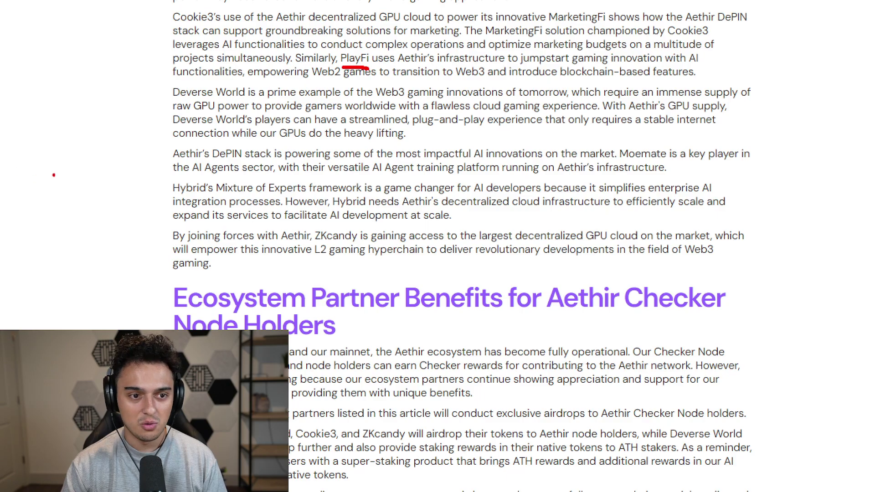
mouse_move(64, 145)
left_mouse_down()
mouse_move(149, 173)
mouse_move(120, 107)
left_mouse_up()
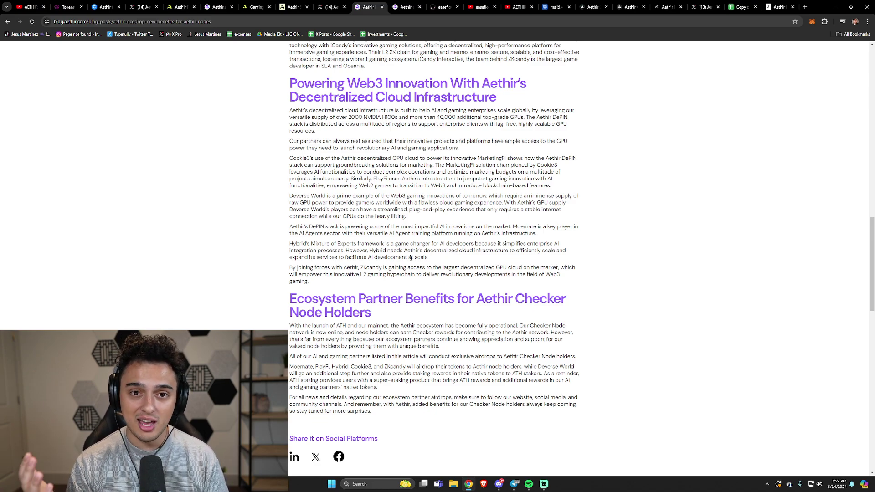
scroll(301, 245, "up", 1)
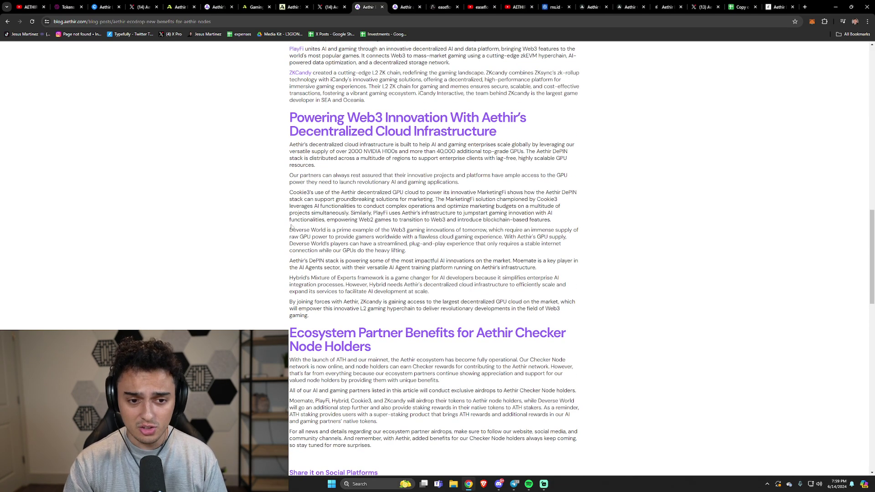
left_click_drag(290, 230, 328, 230)
mouse_move(289, 260)
left_mouse_down()
mouse_move(324, 260)
mouse_move(304, 279)
mouse_move(319, 278)
left_mouse_up()
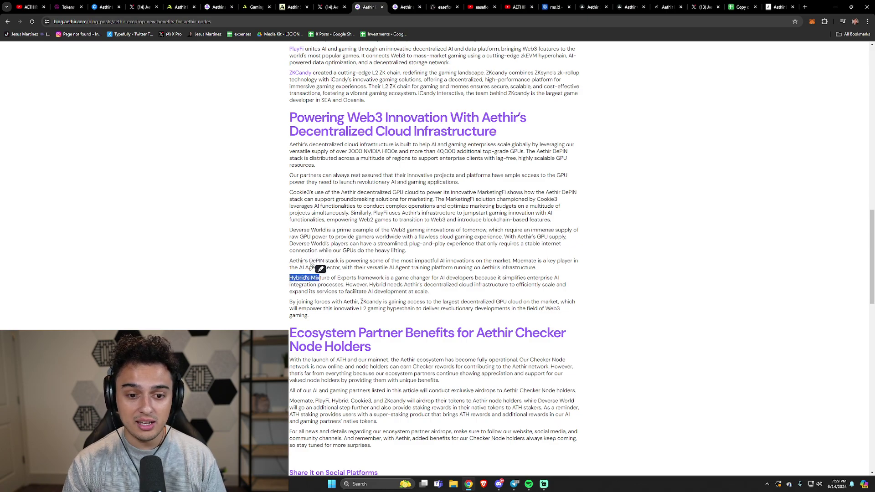
left_click(421, 298)
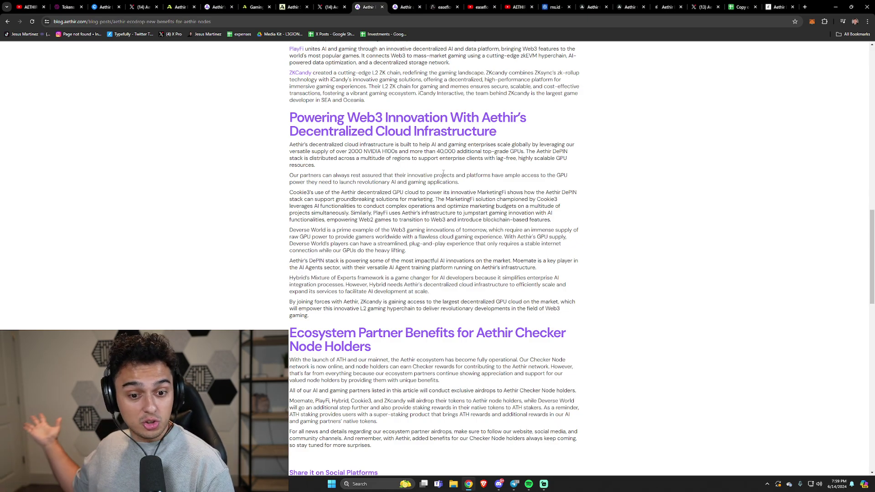
scroll(442, 172, "up", 1)
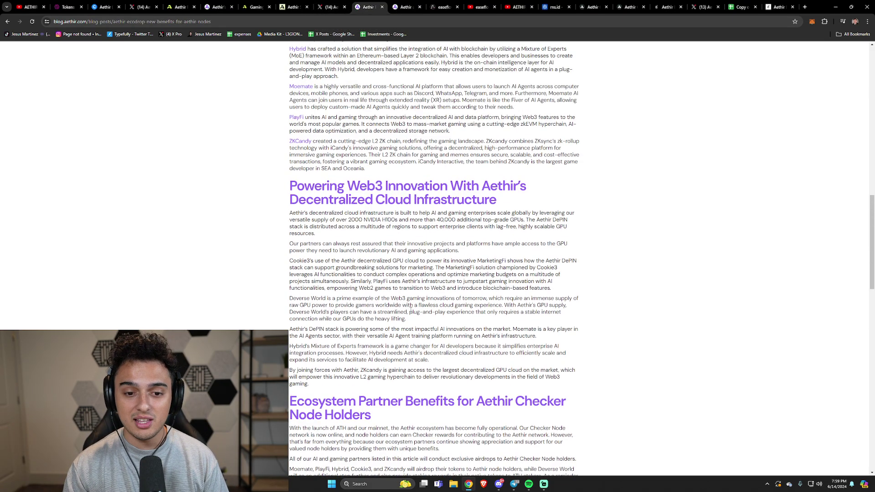
scroll(282, 273, "down", 1)
left_click_drag(331, 319, 287, 119)
left_click(262, 166)
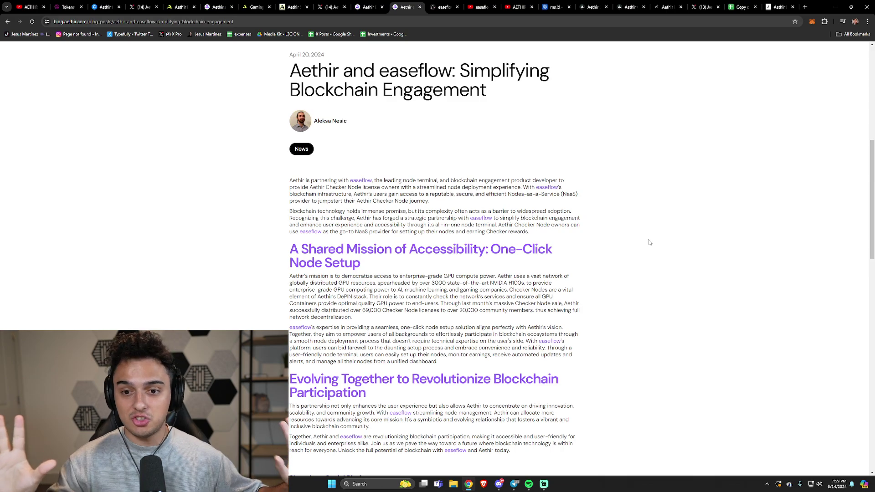
- Scroll the Aethir and easeflow post describing easeflow as the NaaS provider for Checker Nodes
scroll(630, 236, "up", 2)
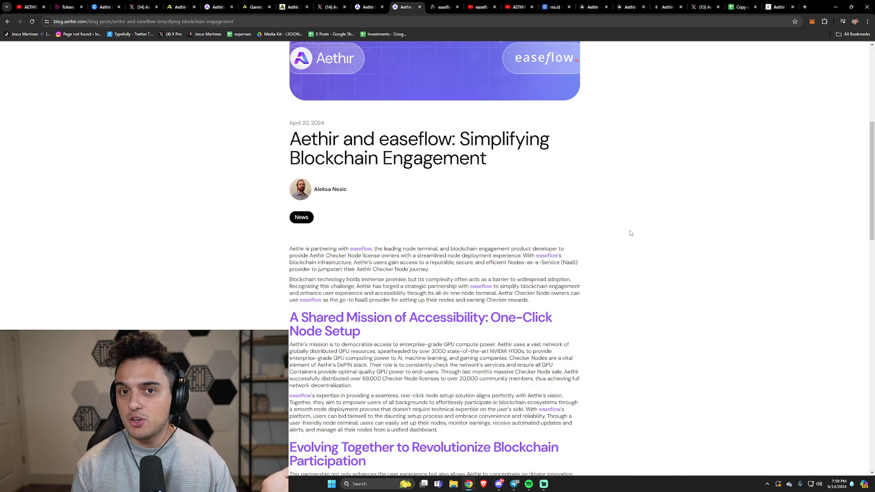
scroll(638, 229, "down", 1)
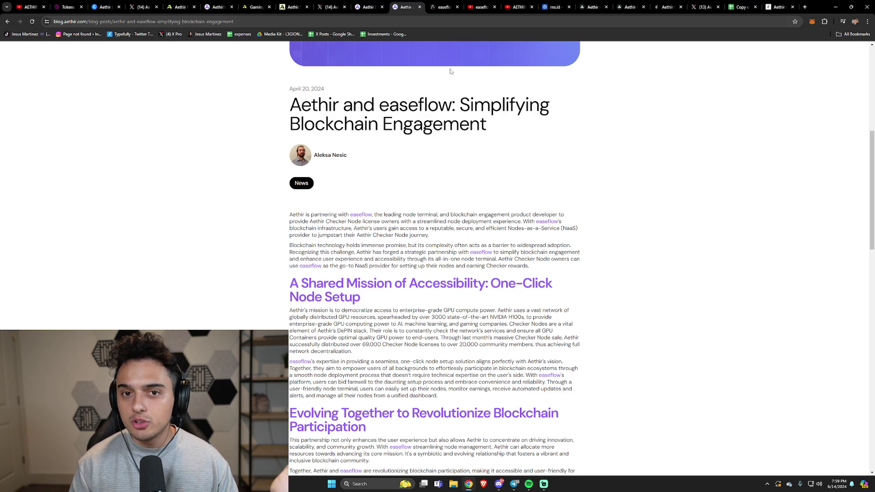
- Watch the easeflow node setup video, check the other Aethir video's discount link, and return to it
left_click(440, 6)
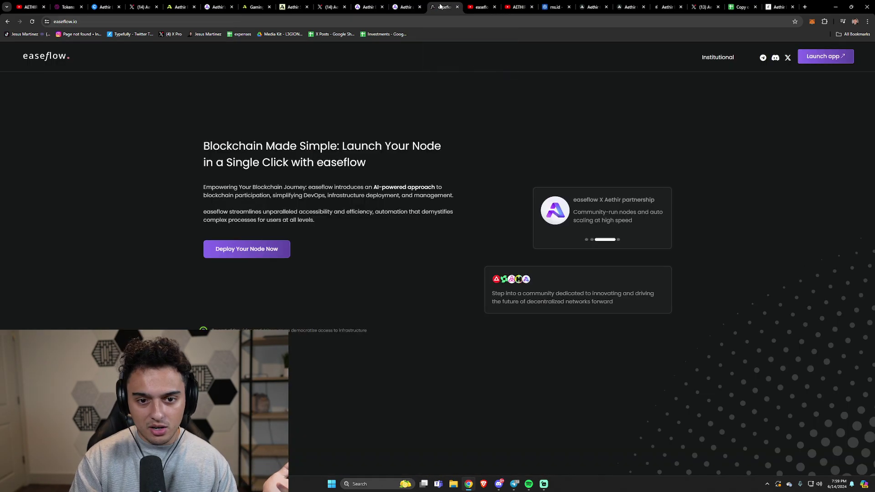
left_click(479, 10)
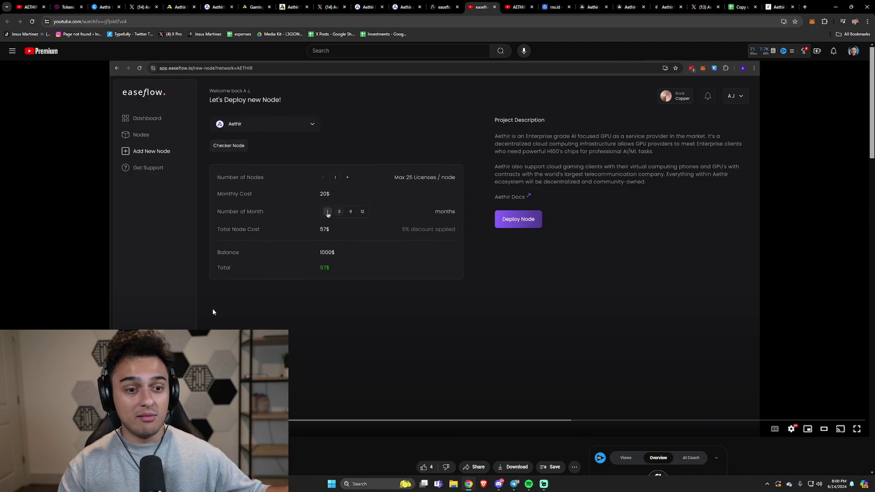
left_click(284, 315)
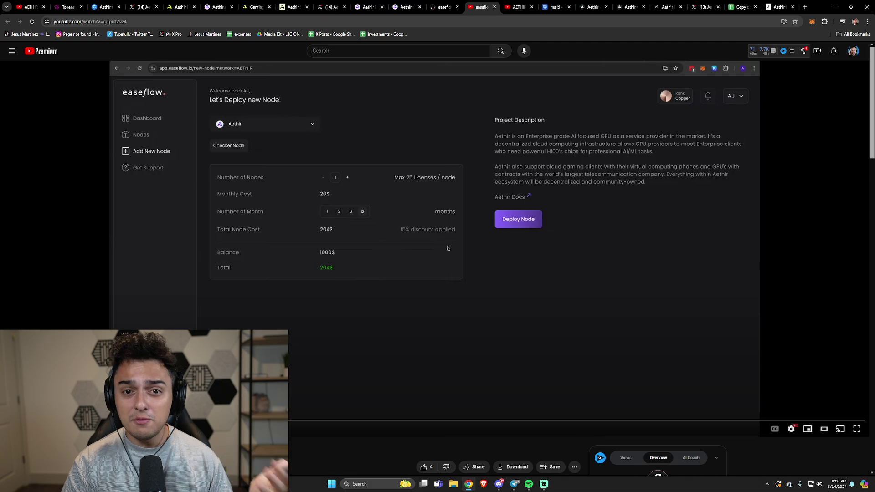
left_click(512, 5)
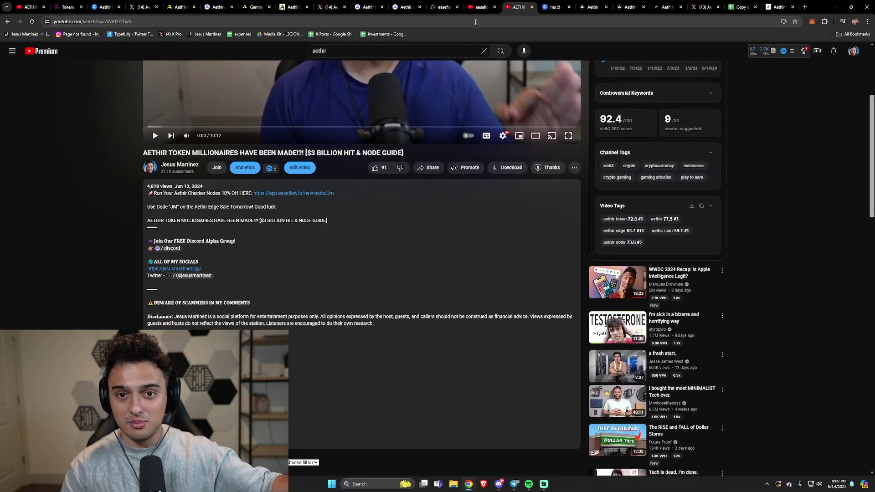
left_click(482, 6)
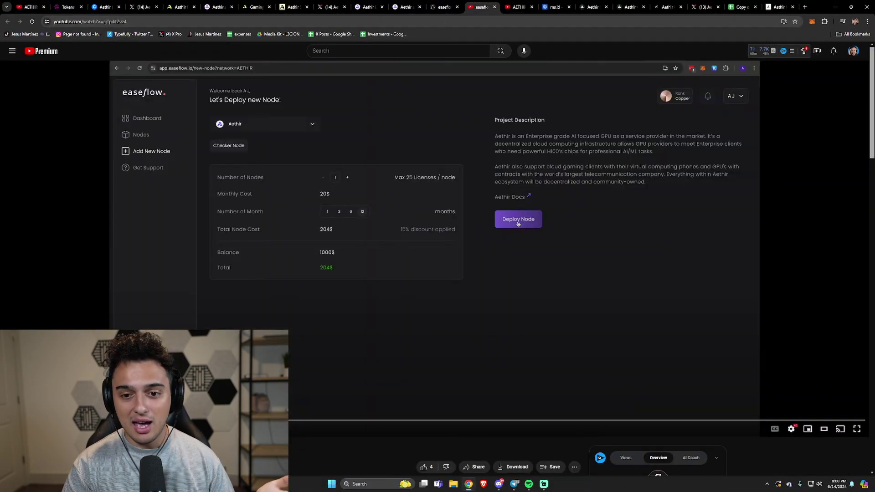
- Skip through the node setup video to all licenses delegated, then bring up the Aethir vATH Claim page
left_click(317, 249)
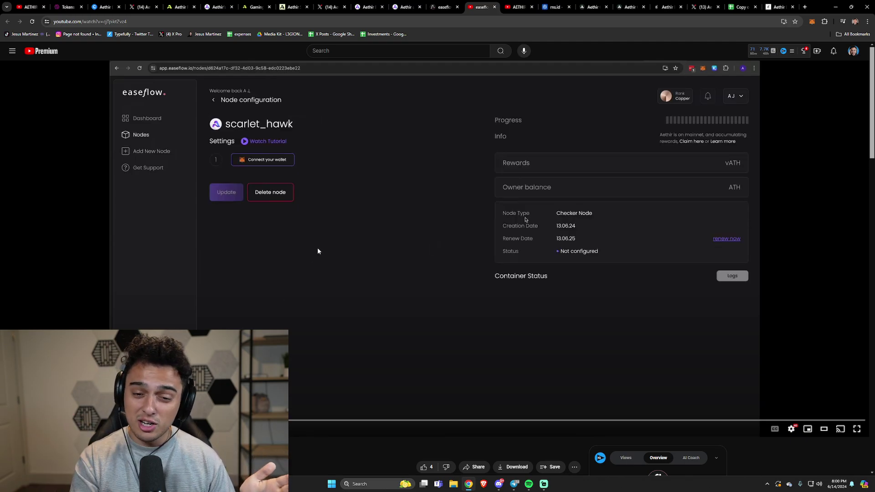
left_click(317, 251)
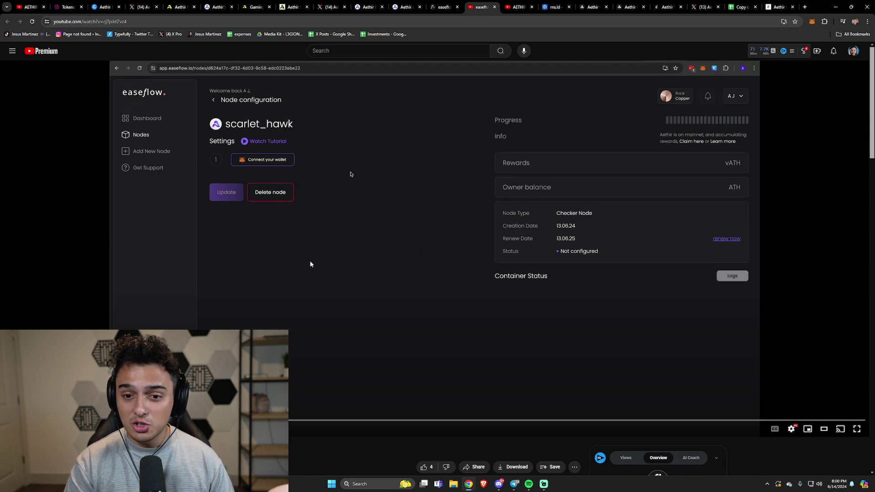
left_click(332, 420)
left_click(385, 419)
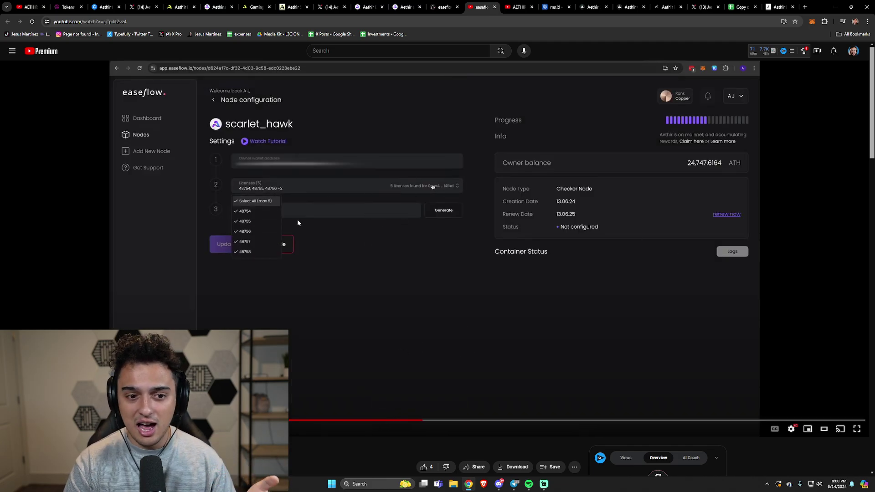
left_click(509, 420)
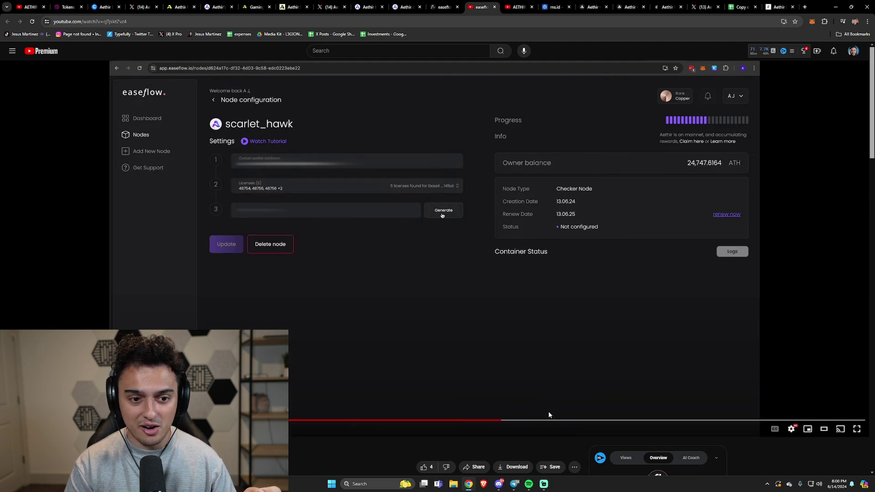
left_click(567, 419)
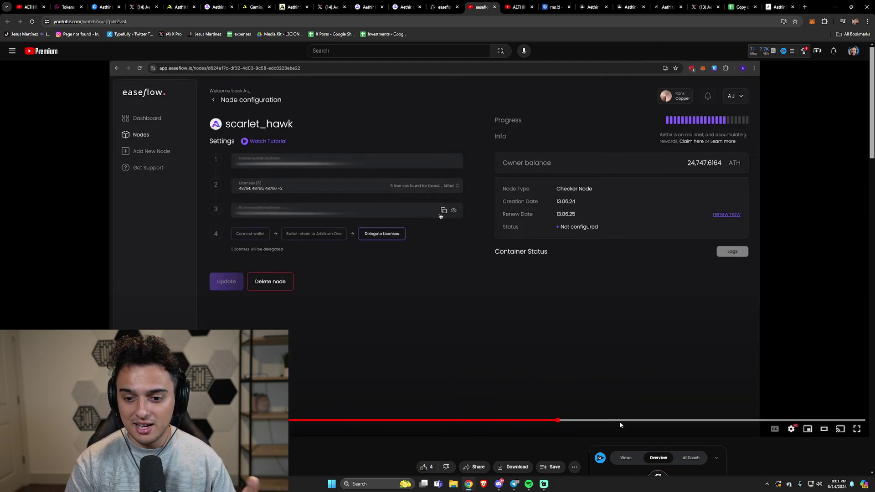
left_click(728, 420)
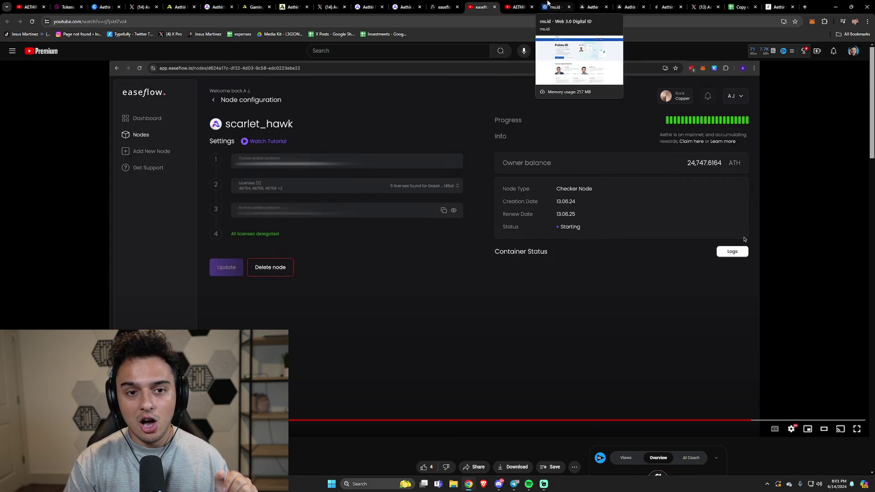
left_click(592, 7)
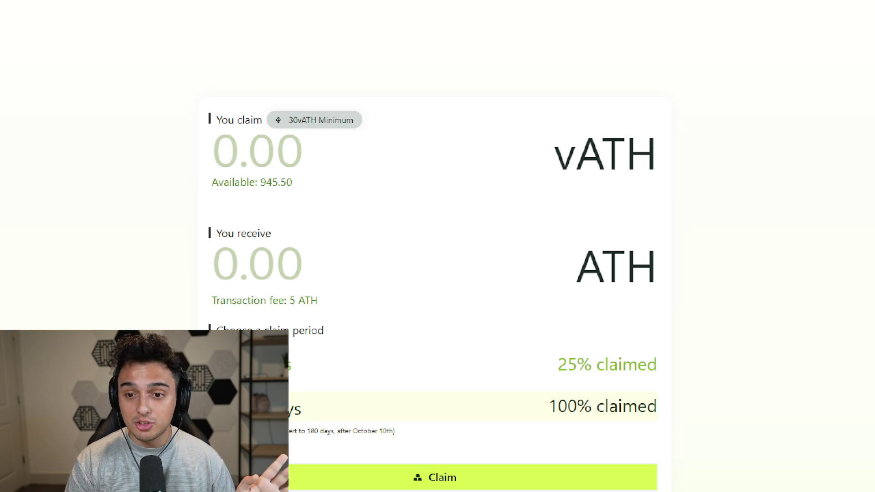
- Mark the claim amount, 945.50 vATH balance and 5 ATH fee in red, then clear the marks
mouse_move(535, 188)
left_mouse_down()
mouse_move(621, 181)
mouse_move(663, 120)
mouse_move(523, 120)
mouse_move(532, 189)
left_mouse_up()
left_click_drag(210, 195, 314, 200)
left_click_drag(274, 317, 330, 311)
key("Escape")
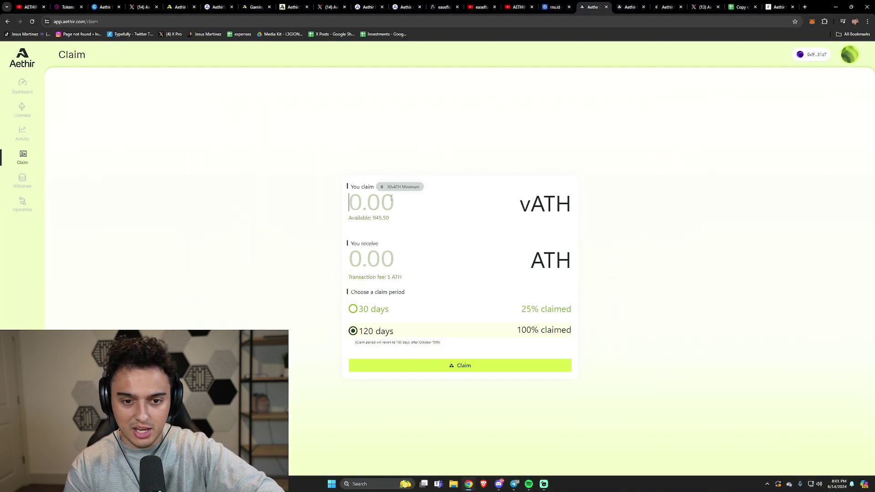
- Enter 30 as the vATH claim amount, then clear it back to 0.00
type("30")
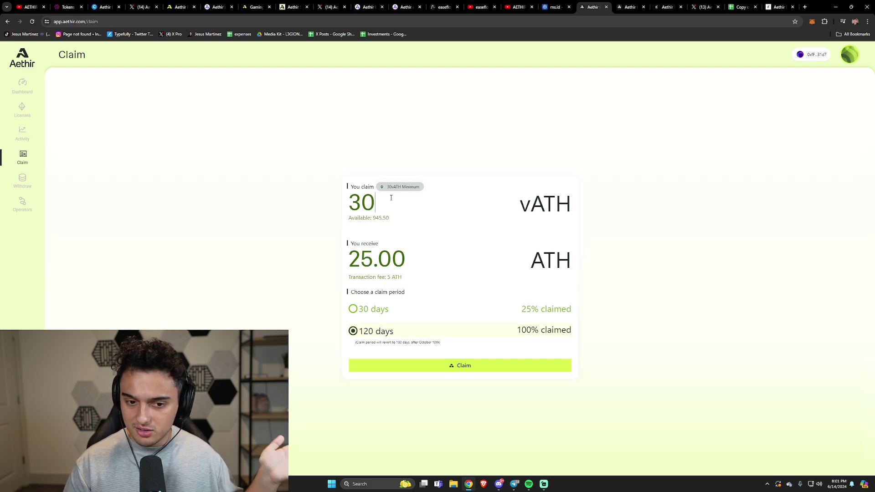
key("ctrl+a")
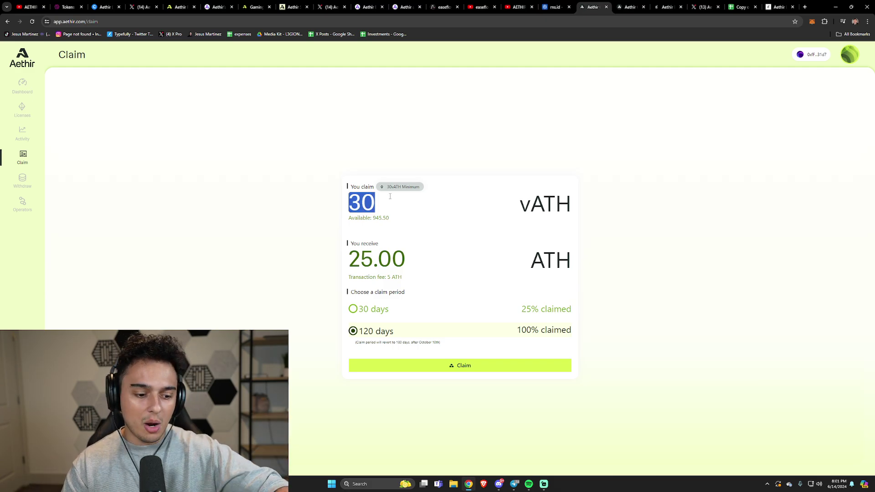
key("F11")
key("BackSpace")
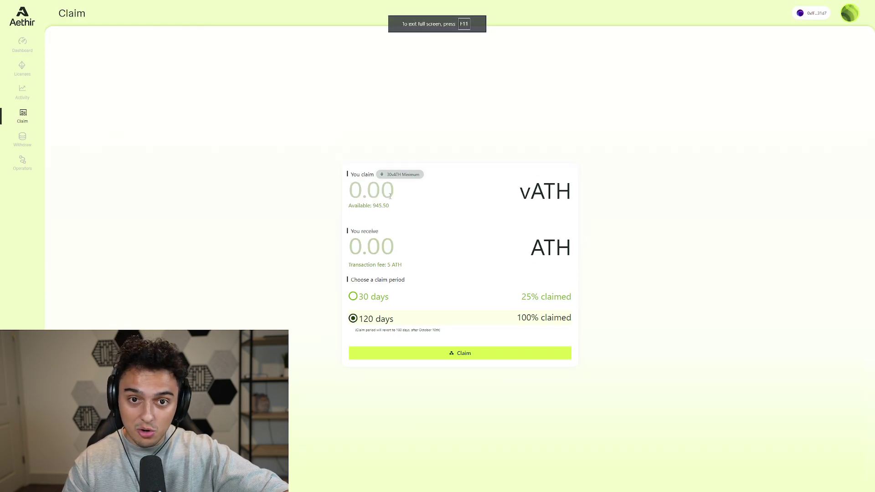
key("F11")
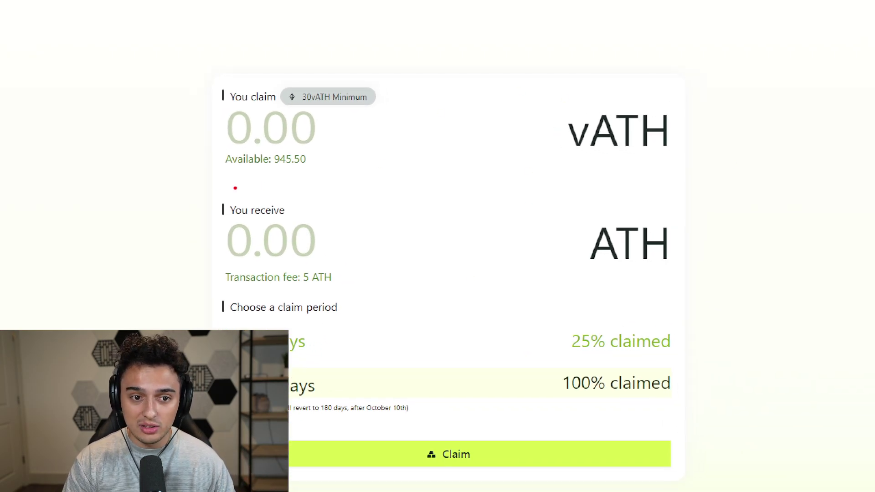
- Annotate the 945.50 balance, 5 ATH fee, 30 vATH minimum, 30/120-day claim shares and 180-day note
left_click_drag(216, 183, 692, 165)
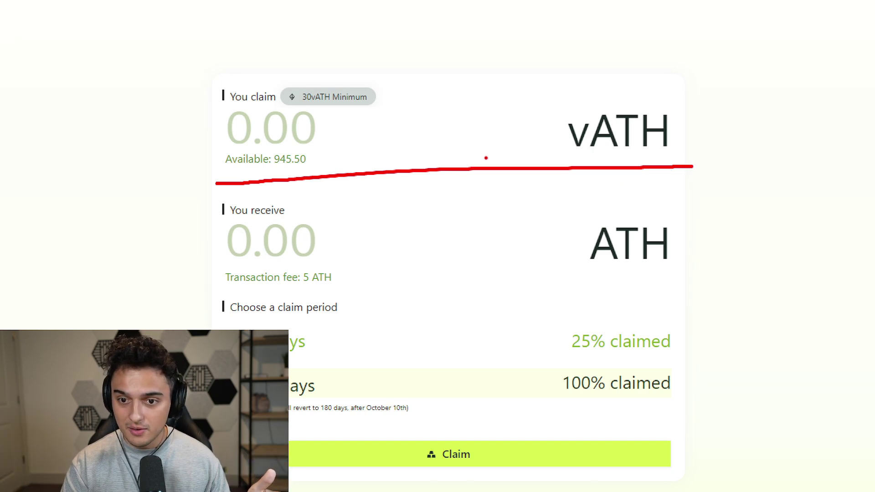
left_click_drag(284, 290, 358, 284)
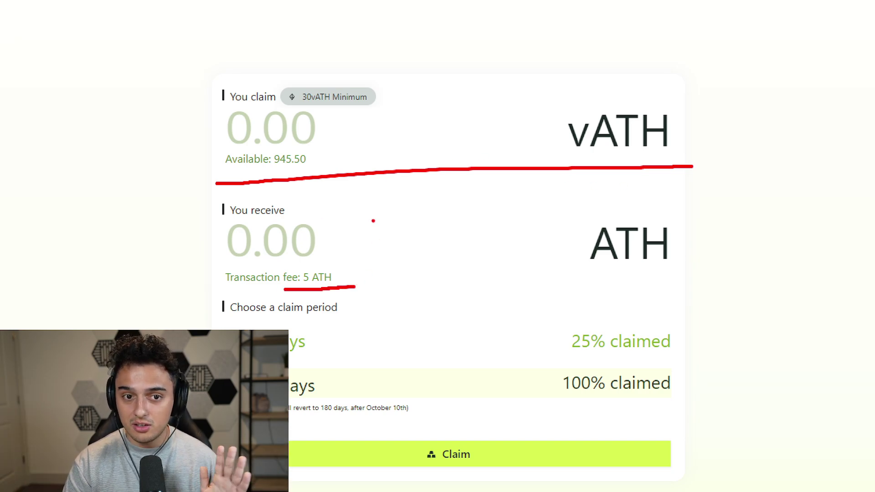
left_click_drag(286, 111, 369, 105)
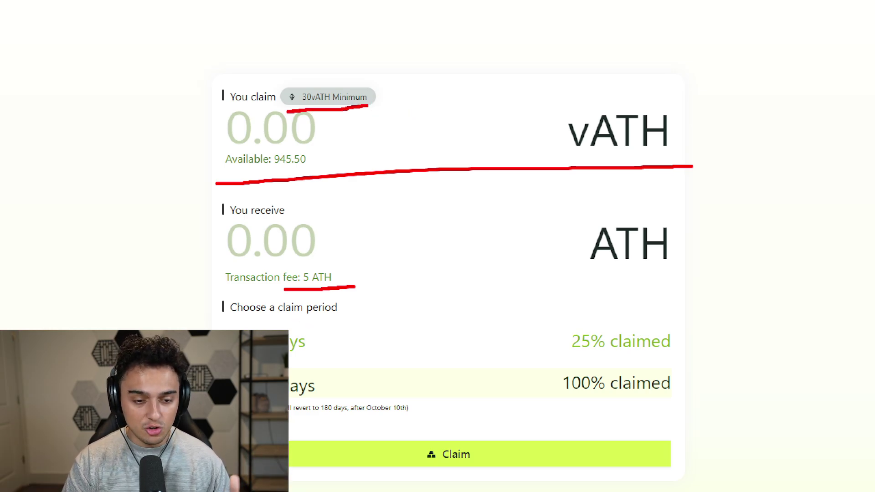
mouse_move(180, 282)
left_mouse_down()
mouse_move(293, 282)
mouse_move(225, 251)
mouse_move(178, 282)
left_mouse_up()
left_click_drag(521, 276, 666, 285)
left_click_drag(183, 329, 295, 321)
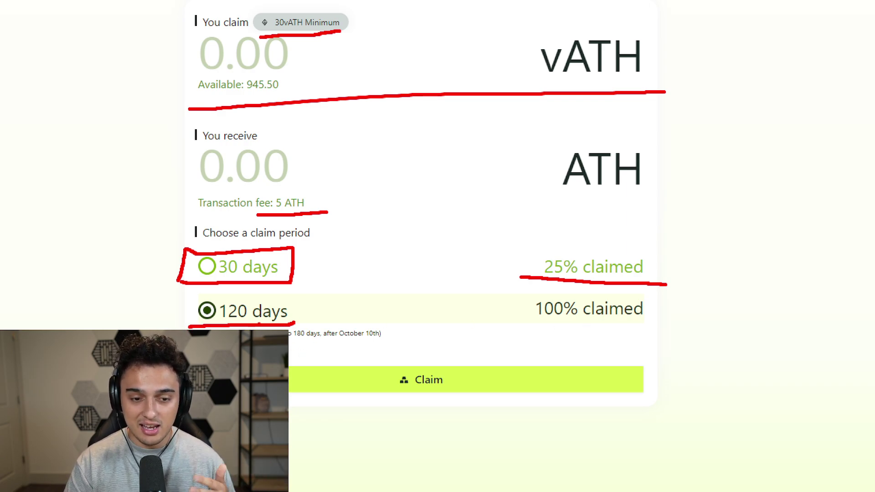
left_click_drag(520, 325, 706, 334)
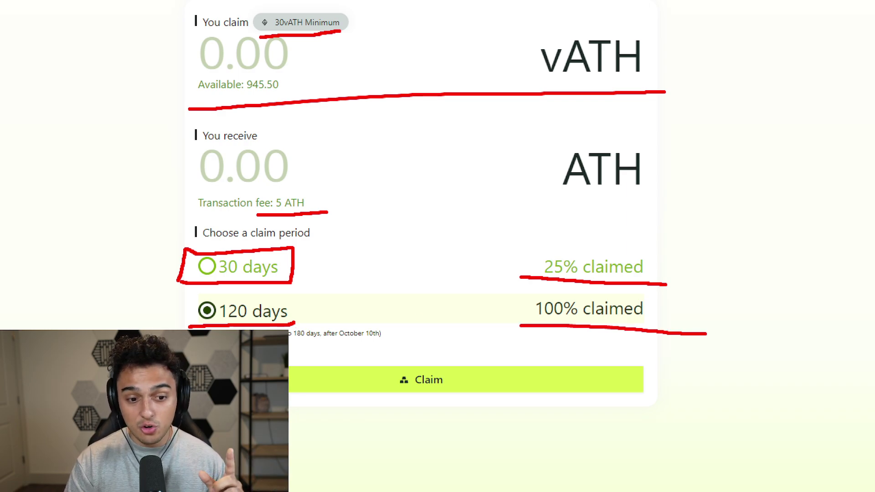
left_click_drag(288, 345, 404, 343)
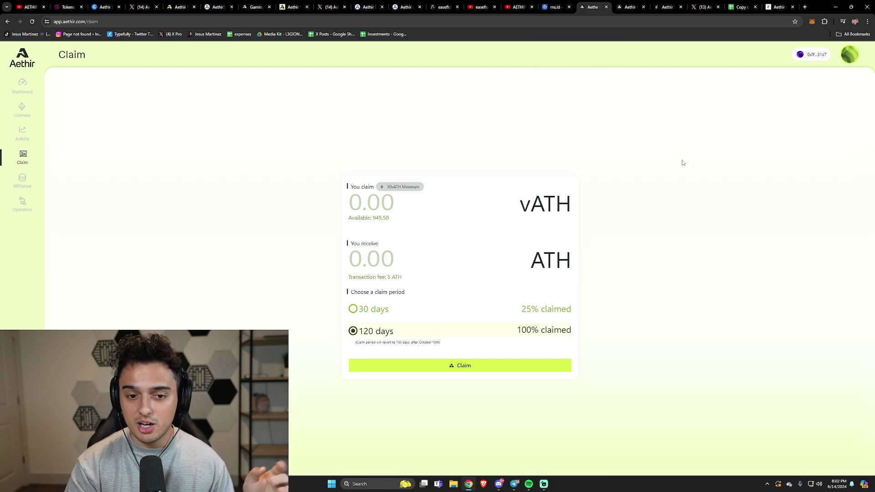
- Switch to the ms.id tab showing the RNS Palau ID page
left_click(558, 7)
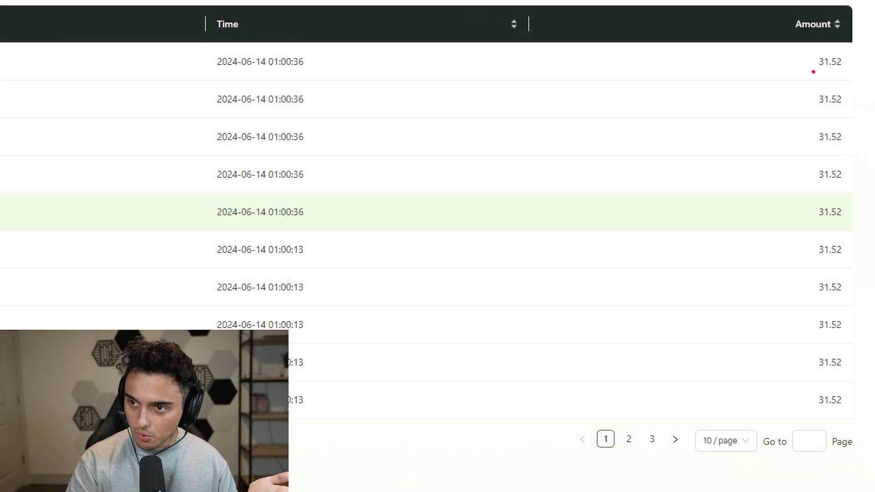
- Underline the first 31.52 entry in the rewards table's Amount column
left_click_drag(806, 70, 839, 76)
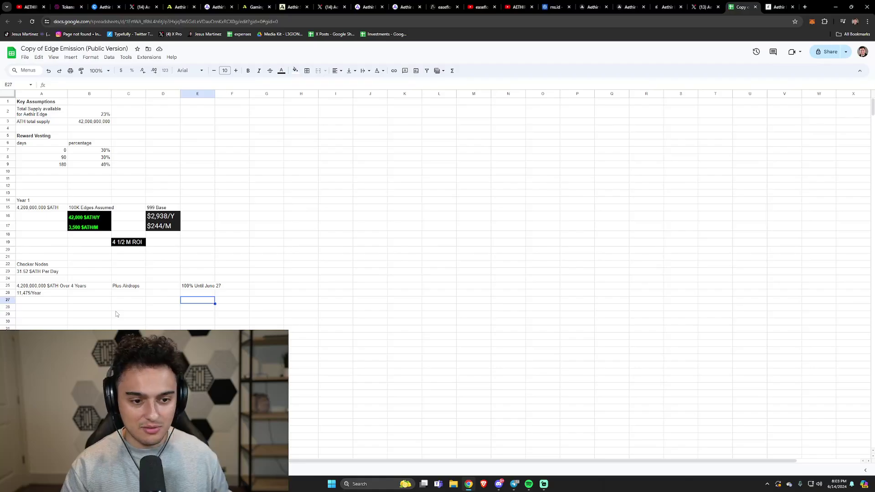
- Select and deselect the Year 1 block and the column A labels in the emission sheet
left_click_drag(267, 325, 41, 200)
left_click(266, 200)
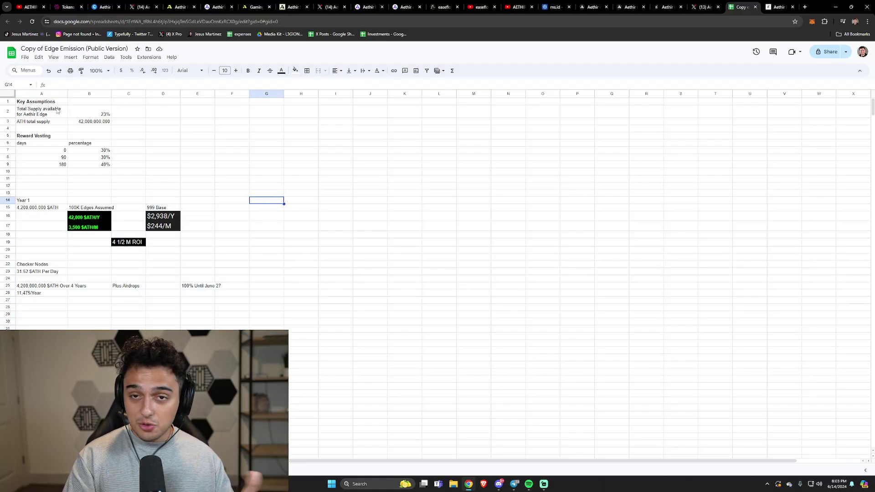
left_click_drag(57, 111, 64, 315)
left_click(64, 315)
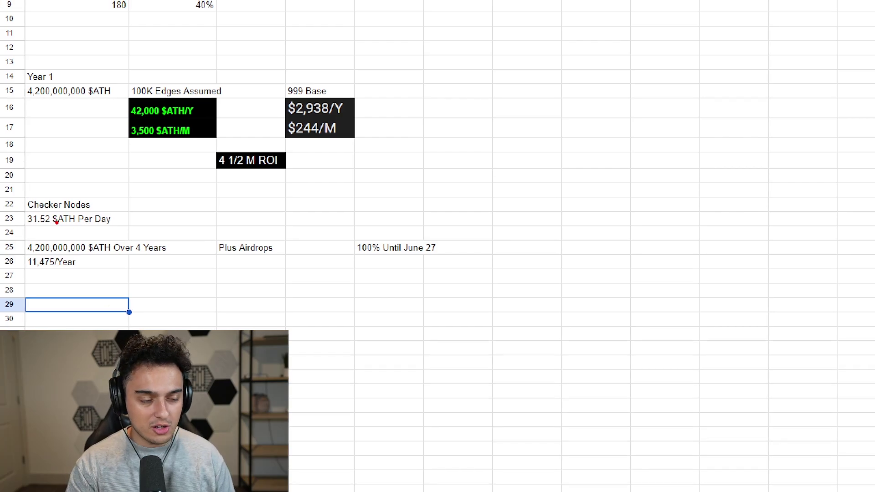
- Underline 31.52 $ATH Per Day and bracket the 100% Until June 27 note
left_click_drag(23, 226, 120, 227)
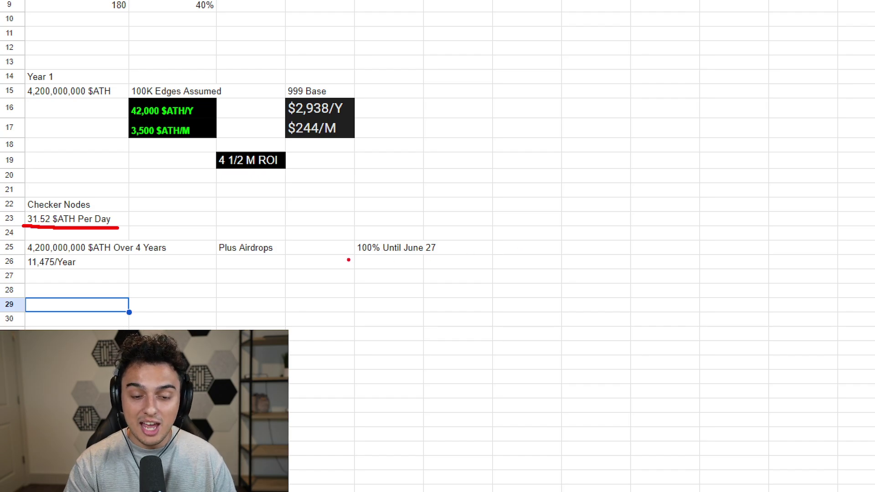
left_click_drag(349, 259, 446, 259)
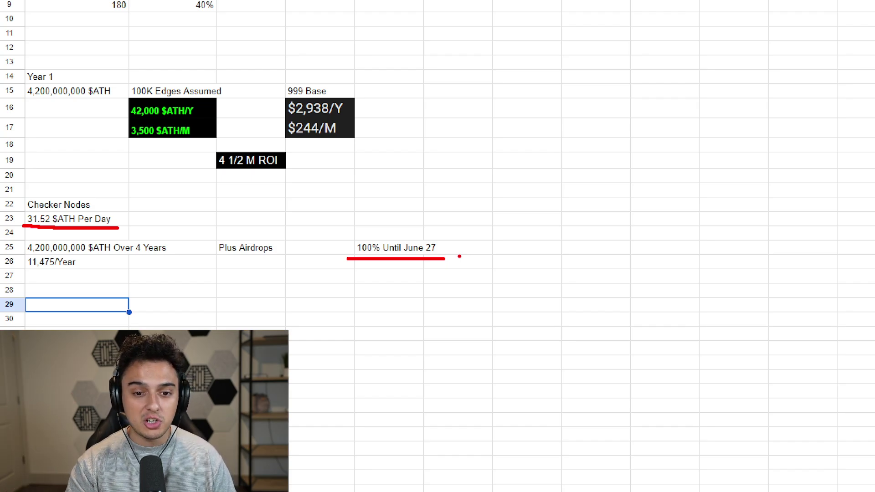
mouse_move(442, 230)
left_mouse_down()
mouse_move(449, 269)
mouse_move(334, 250)
mouse_move(339, 273)
left_mouse_up()
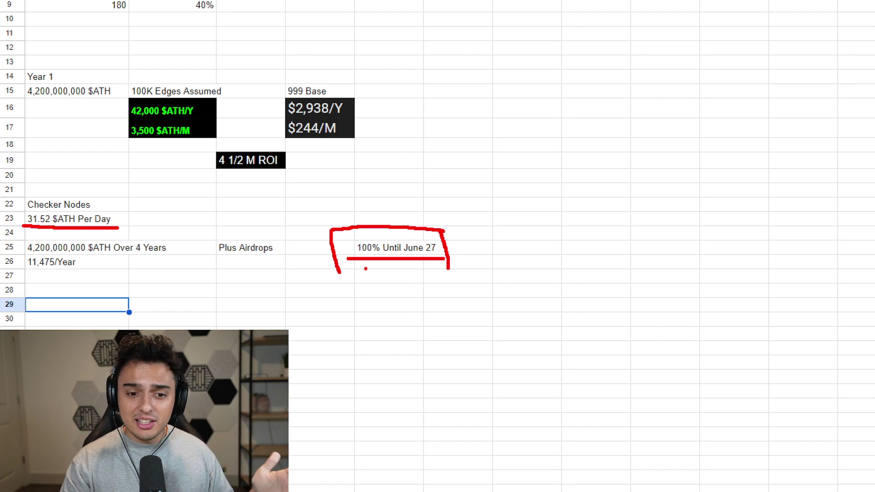
- Write 20% below the June 27 note and 70% above it
mouse_move(394, 315)
left_mouse_down()
mouse_move(378, 337)
mouse_move(433, 345)
left_mouse_up()
left_click_drag(442, 294, 469, 342)
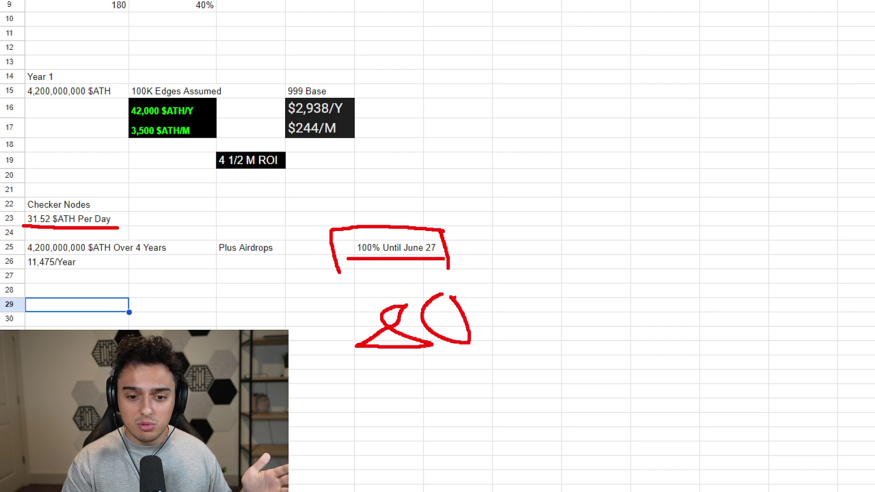
left_click_drag(505, 273, 510, 347)
left_click_drag(547, 295, 517, 301)
left_click_drag(464, 273, 461, 273)
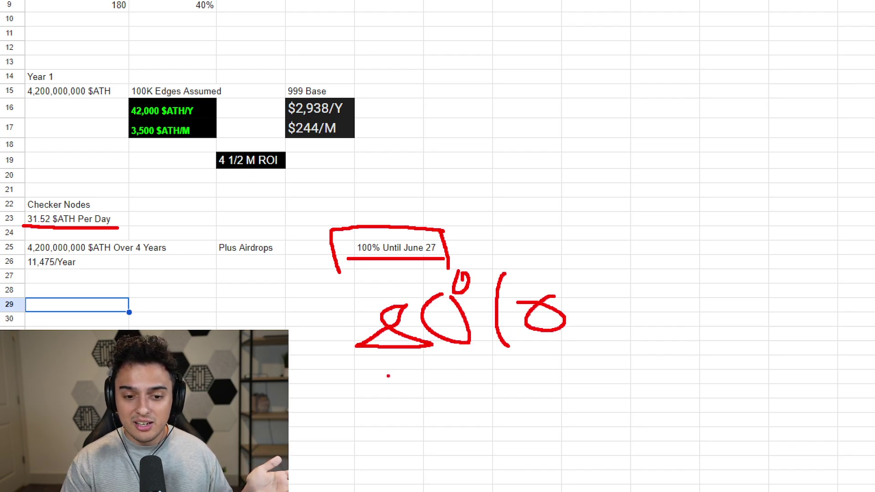
left_click_drag(560, 152, 562, 214)
left_click_drag(505, 166, 567, 152)
mouse_move(597, 136)
left_mouse_down()
mouse_move(644, 210)
mouse_move(603, 138)
left_mouse_up()
left_click_drag(691, 130, 684, 221)
left_click_drag(715, 155, 707, 193)
mouse_move(656, 132)
left_mouse_down()
mouse_move(652, 145)
mouse_move(655, 130)
left_mouse_up()
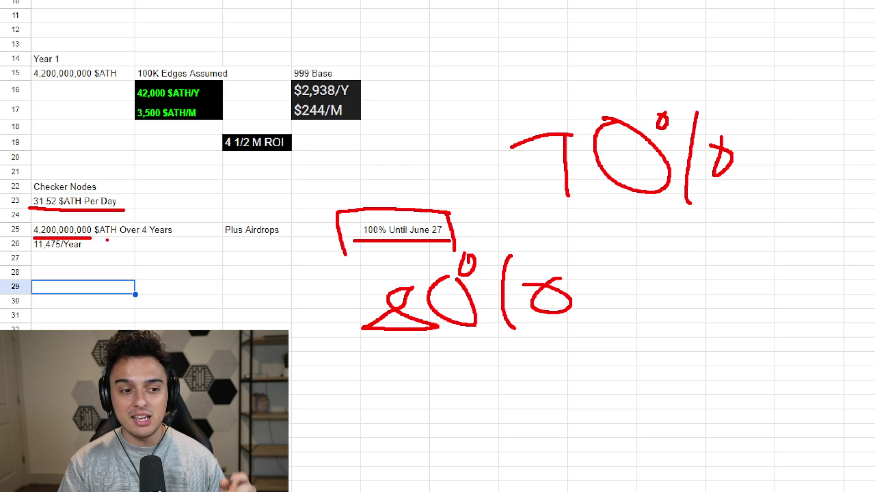
- Mark 4 Years, Plus Airdrops and the 11,475/Year figure, then clear all the red markings
left_click_drag(145, 238, 166, 238)
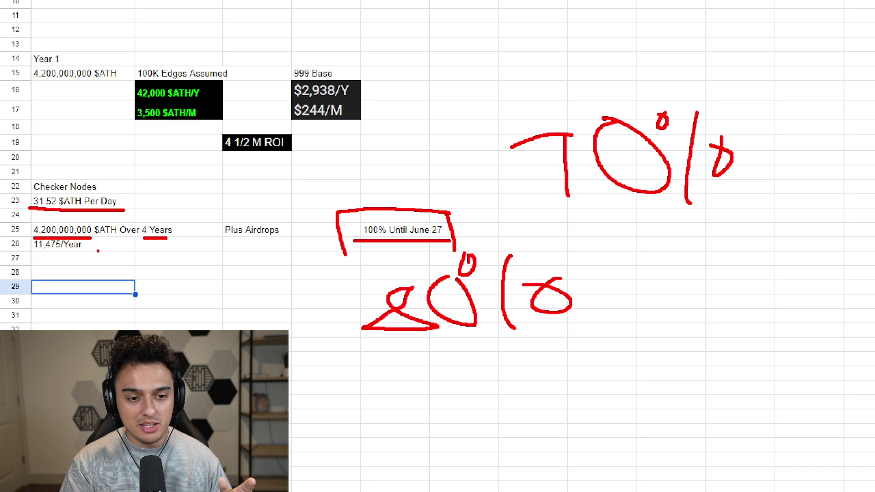
left_click_drag(220, 236, 297, 236)
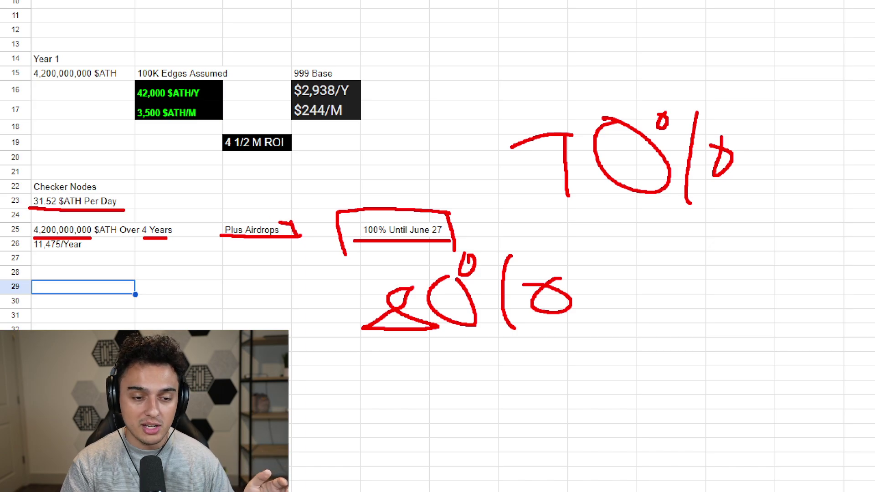
left_click_drag(276, 220, 221, 229)
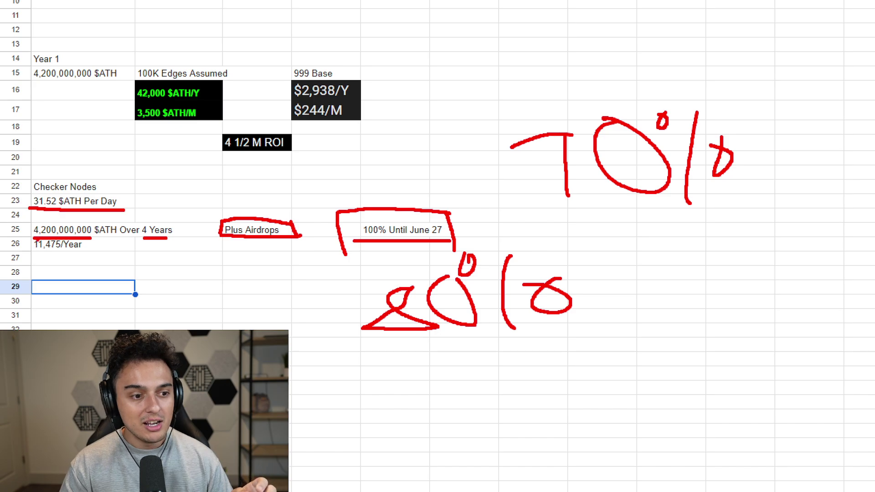
mouse_move(29, 250)
left_mouse_down()
mouse_move(93, 254)
mouse_move(97, 237)
left_mouse_up()
key("Escape")
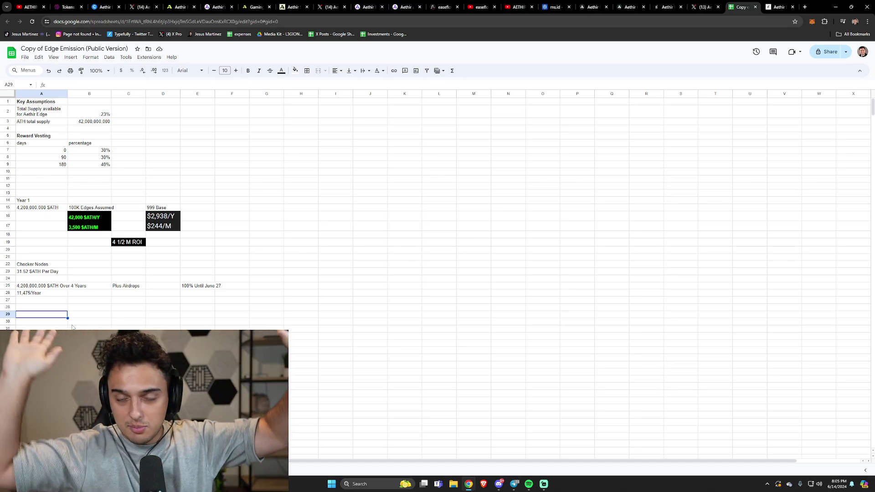
- Select and deselect the Year 1 and reward figure blocks in the sheet
left_click_drag(159, 256, 27, 200)
left_click(137, 179)
left_click_drag(173, 203, 45, 251)
left_click(71, 254)
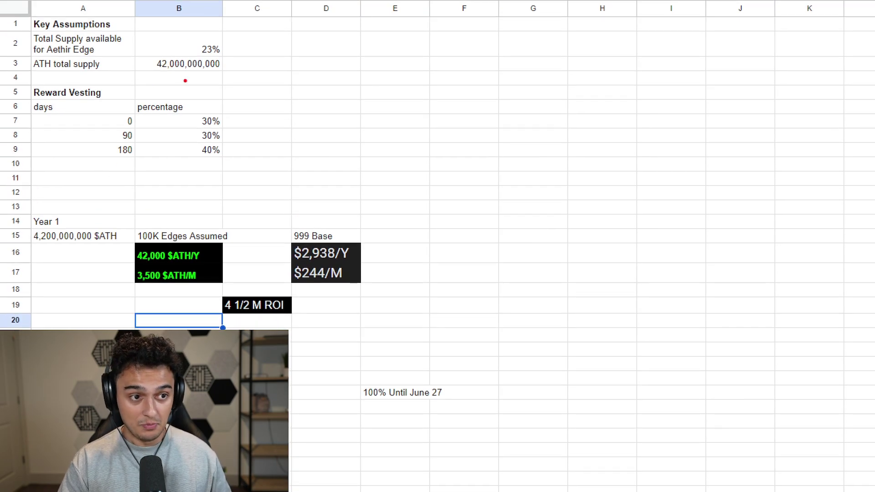
- Underline the 23% Edge supply share, 4,200,000,000 $ATH and 100K Edges Assumed
left_click_drag(196, 52, 226, 54)
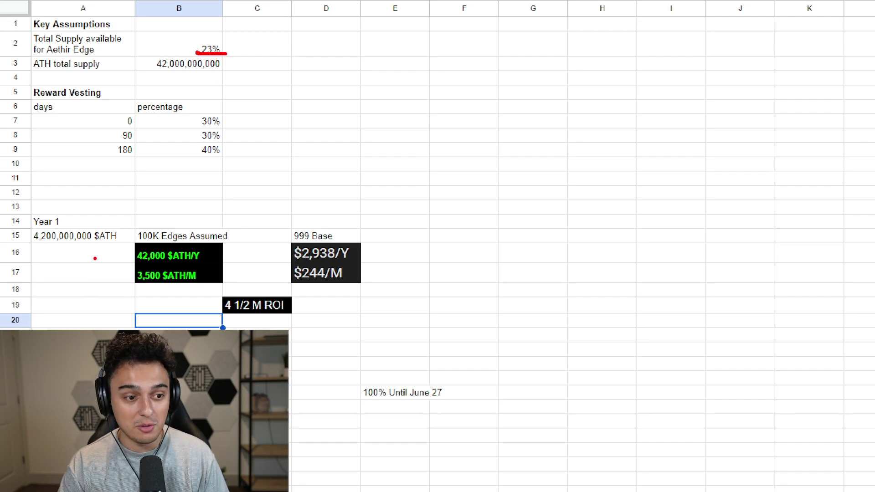
left_click_drag(31, 245, 108, 248)
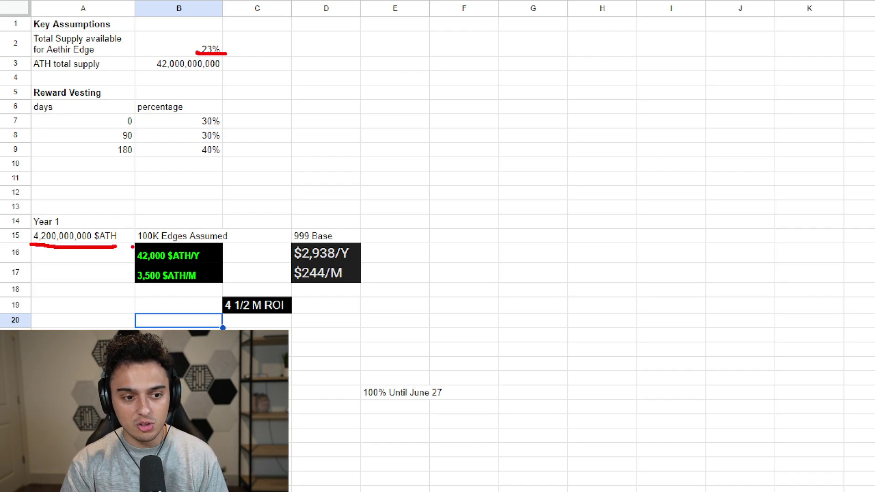
left_click_drag(135, 243, 210, 243)
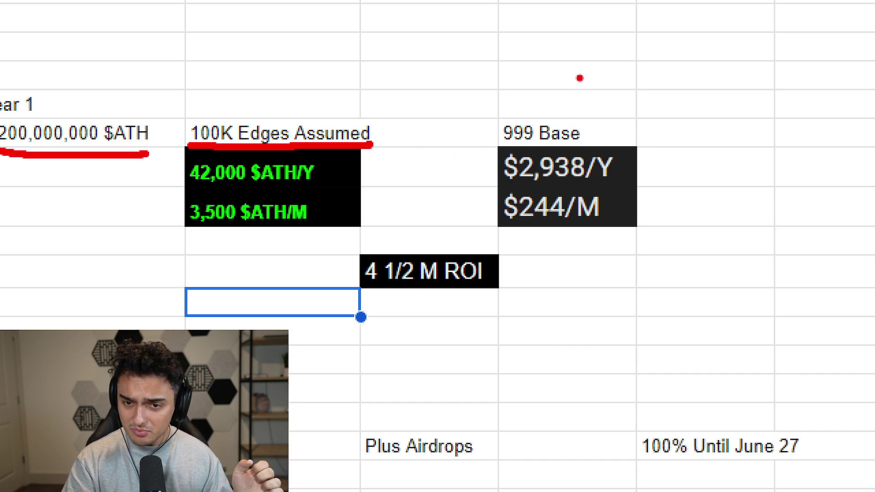
mouse_move(567, 95)
left_mouse_down()
mouse_move(469, 112)
mouse_move(500, 146)
mouse_move(588, 147)
mouse_move(568, 94)
left_mouse_up()
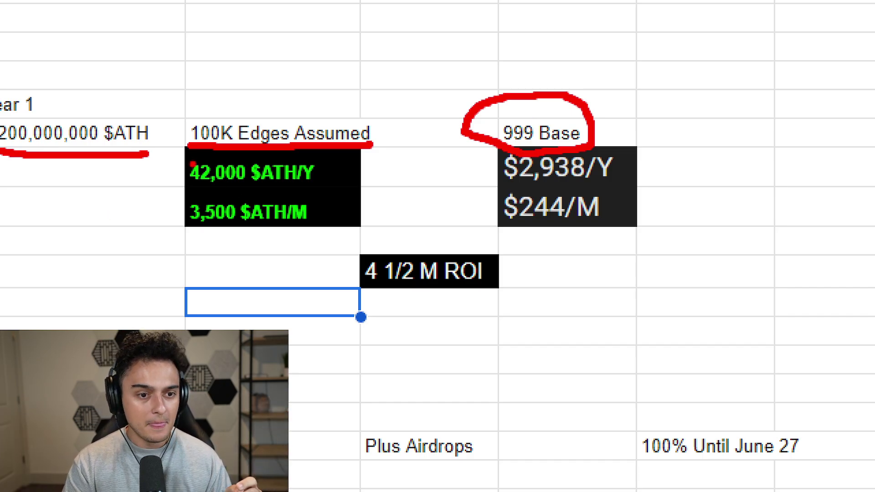
left_click_drag(171, 194, 318, 186)
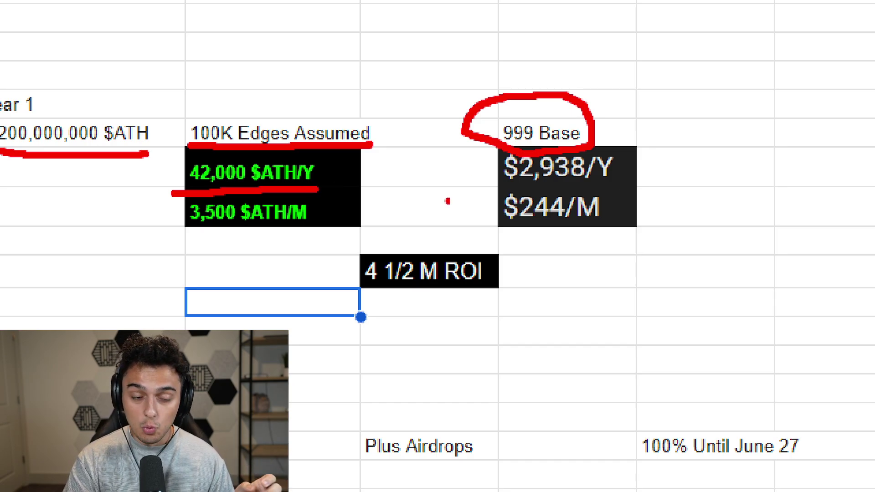
left_click_drag(500, 184, 616, 185)
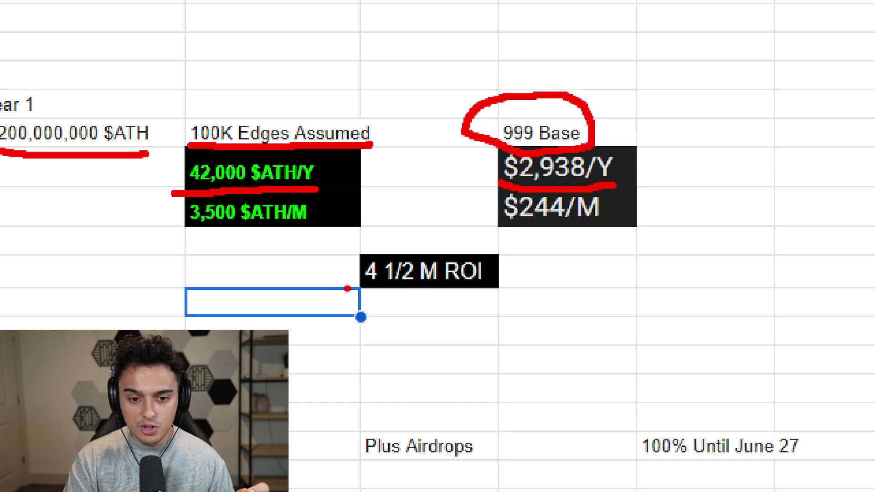
left_click_drag(348, 287, 493, 296)
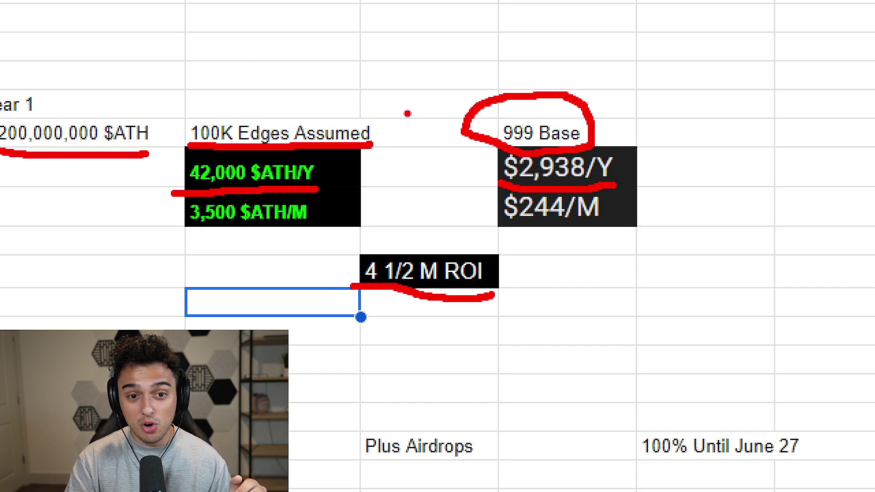
mouse_move(403, 109)
left_mouse_down()
mouse_move(172, 110)
mouse_move(171, 157)
mouse_move(417, 147)
mouse_move(368, 133)
left_mouse_up()
mouse_move(350, 277)
left_mouse_down()
mouse_move(467, 226)
mouse_move(513, 298)
left_mouse_up()
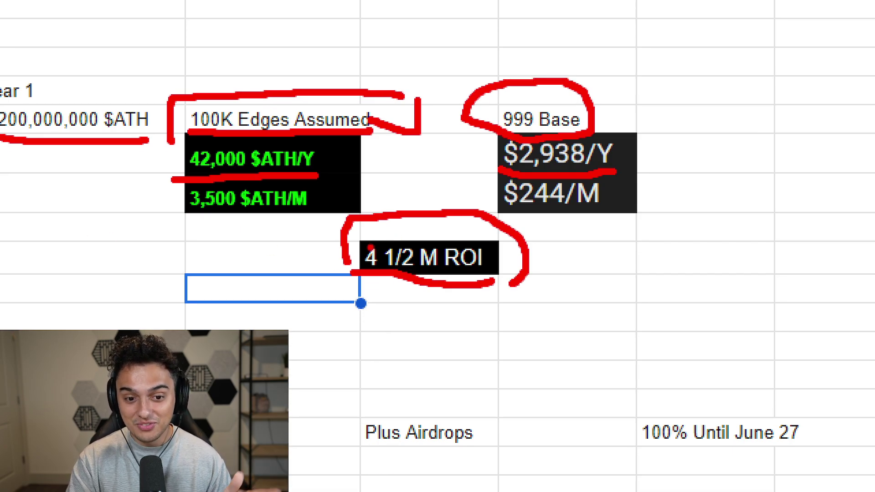
left_click_drag(176, 221, 346, 222)
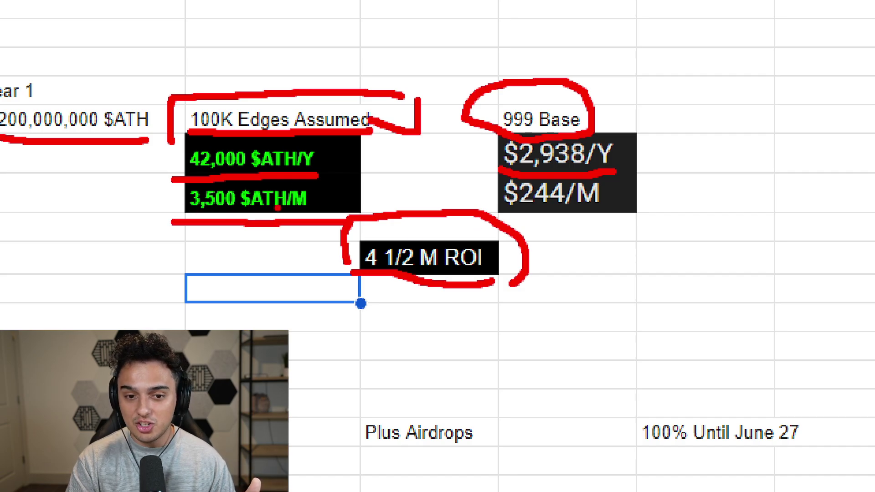
left_click_drag(501, 215, 605, 210)
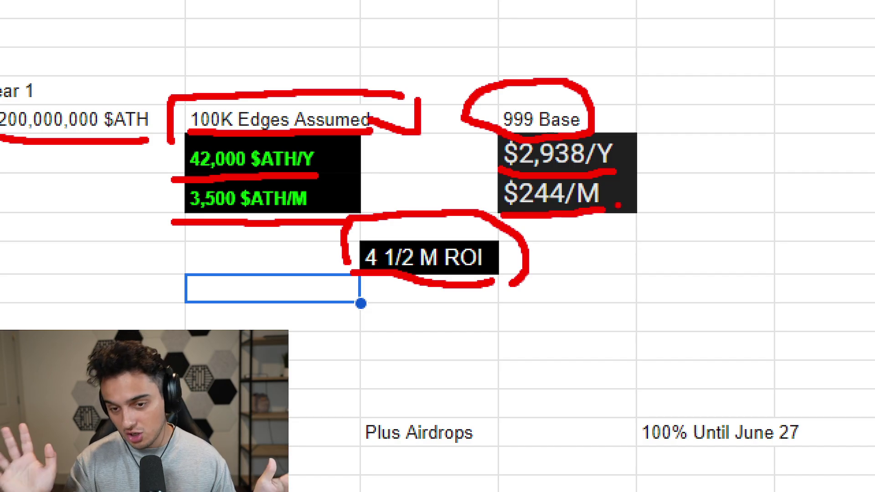
key("Escape")
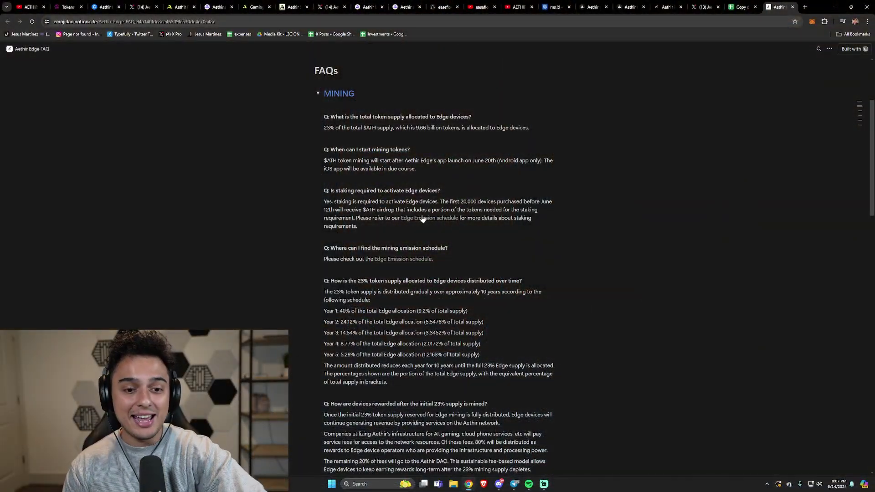
- Open the FAQ's Edge Emission schedule link, then close that original sheet tab
mouse_move(422, 219)
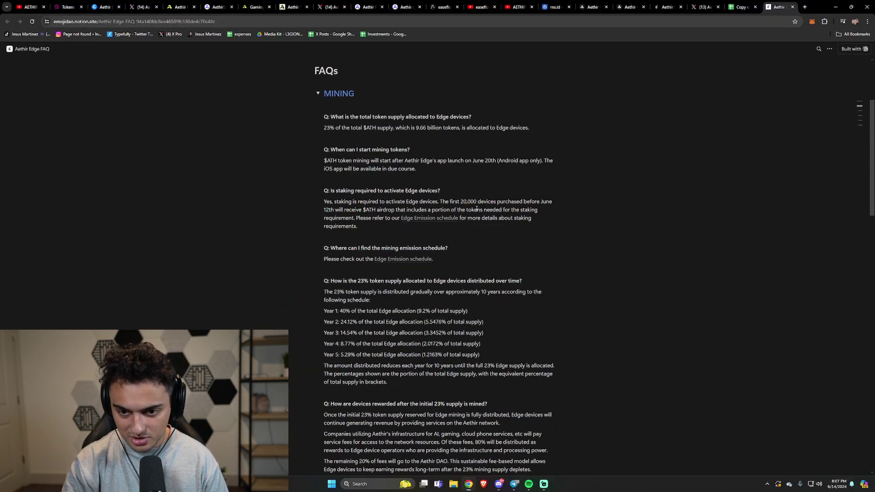
left_click(741, 6)
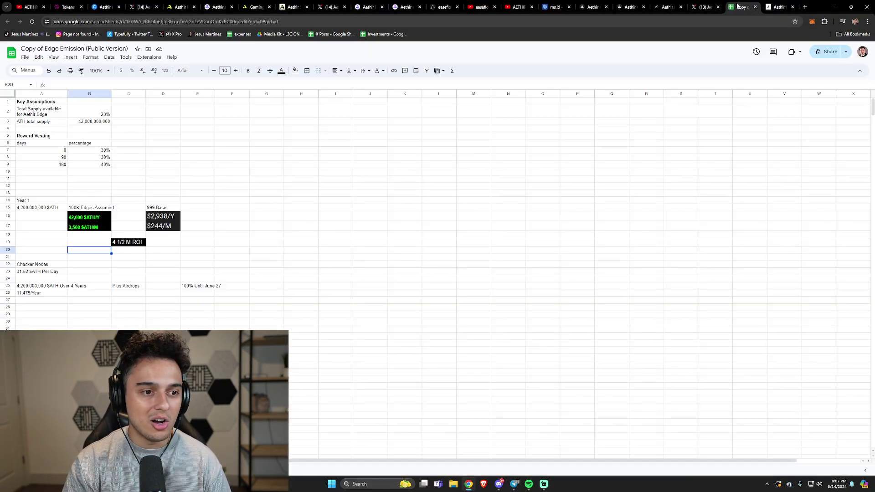
left_click(779, 7)
left_click(440, 219)
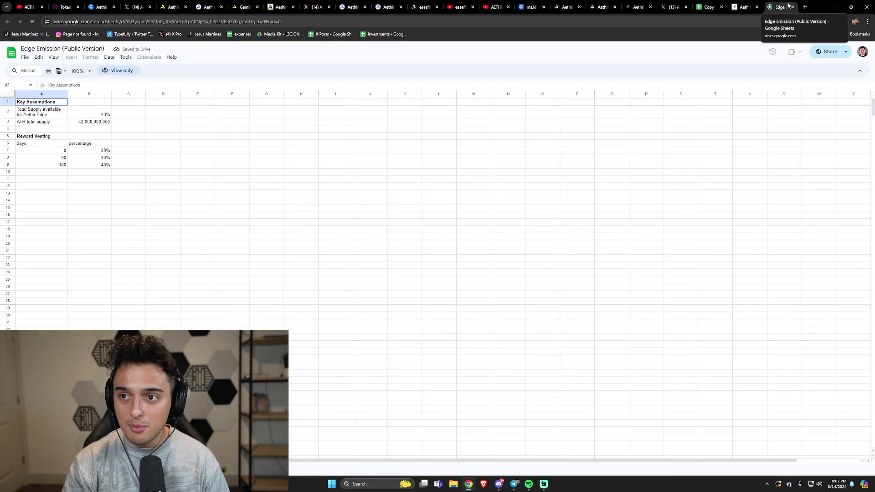
left_click(791, 7)
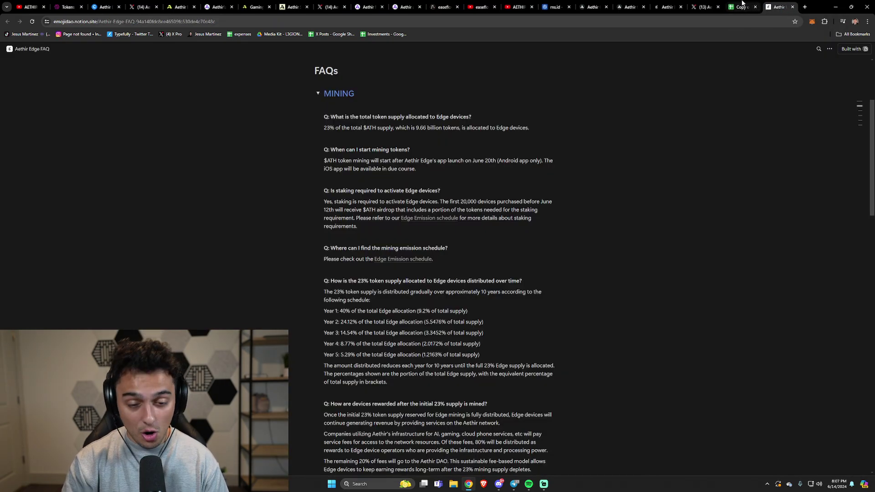
- In the copied emission sheet, select A15:E20, click D13 and the 4 1/2 M ROI cell C19
left_click(742, 4)
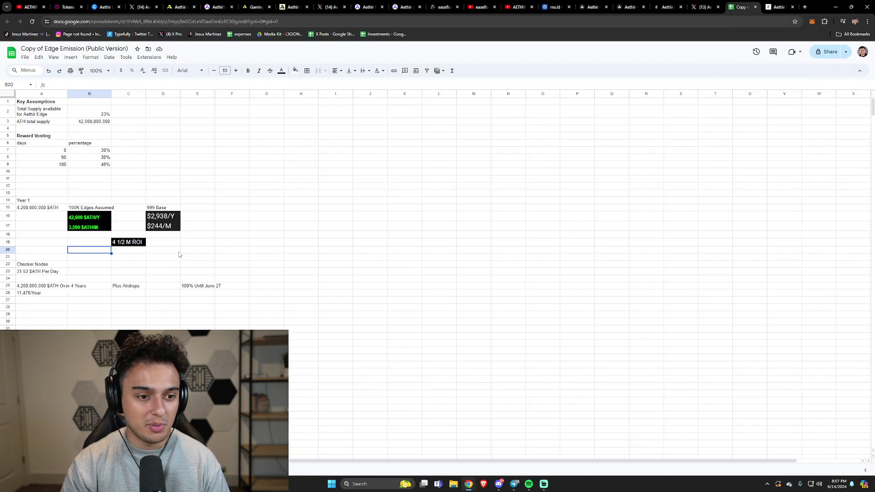
left_click_drag(197, 250, 25, 203)
left_click(176, 195)
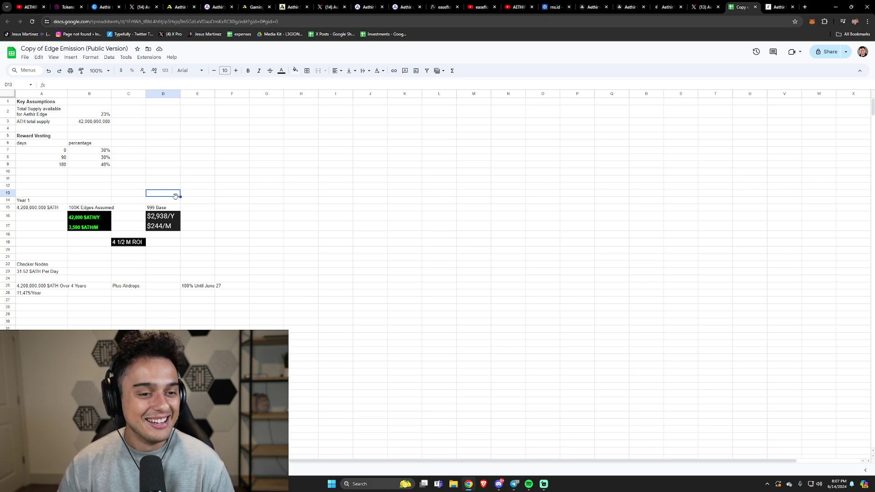
left_click(120, 243)
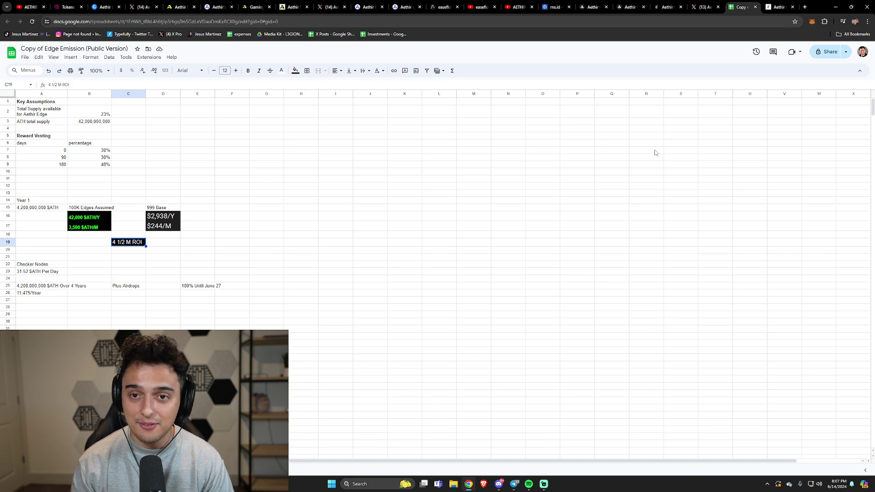
left_click(785, 7)
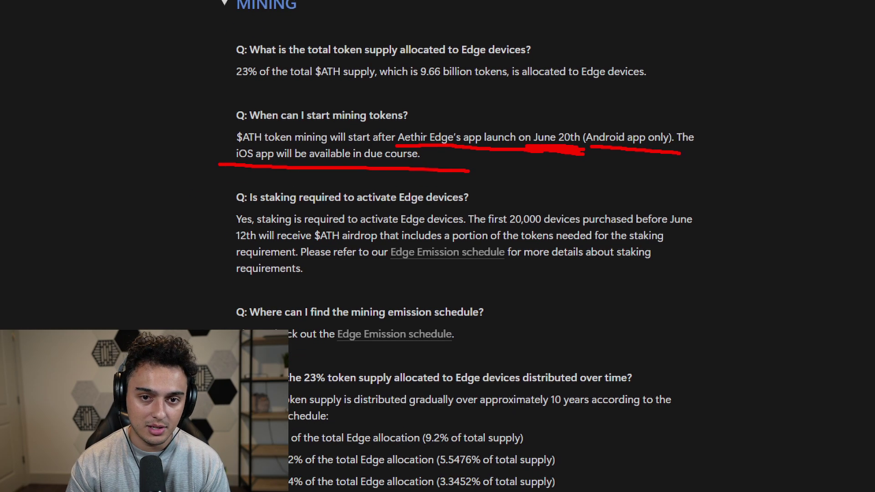
- Scroll through the FAQ's mining and waitlist sections
scroll(406, 220, "down", 6)
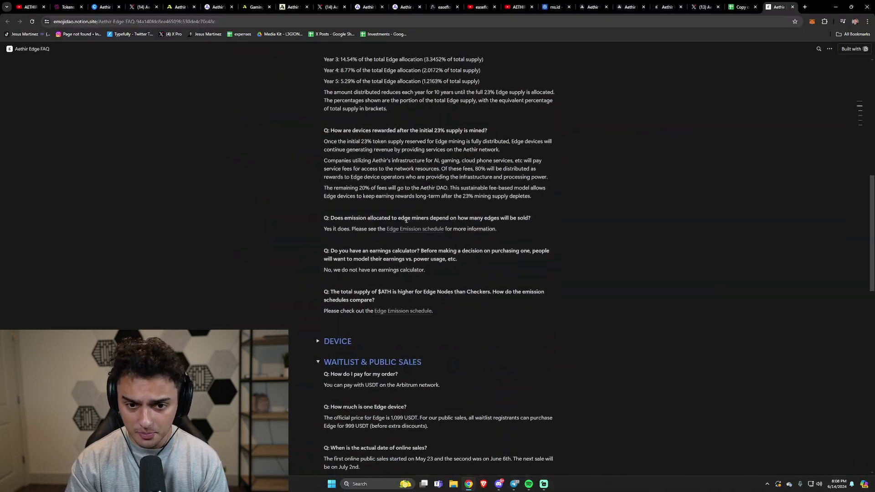
scroll(406, 220, "up", 6)
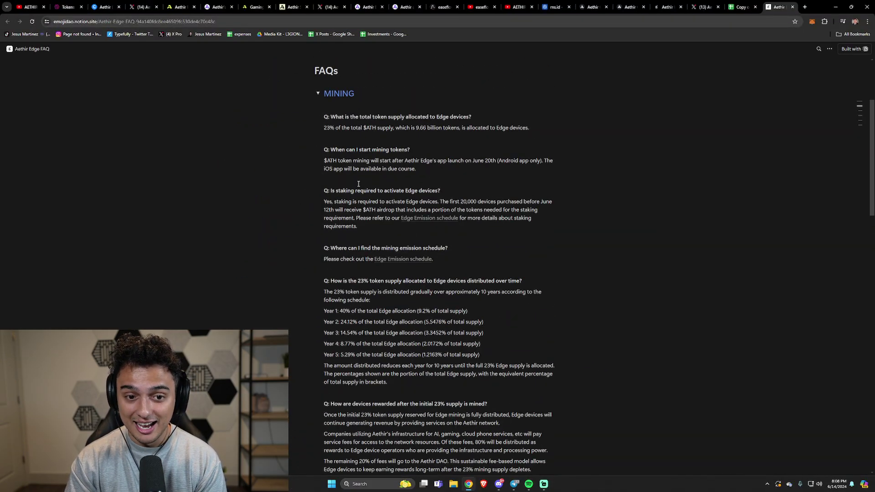
scroll(398, 228, "down", 15)
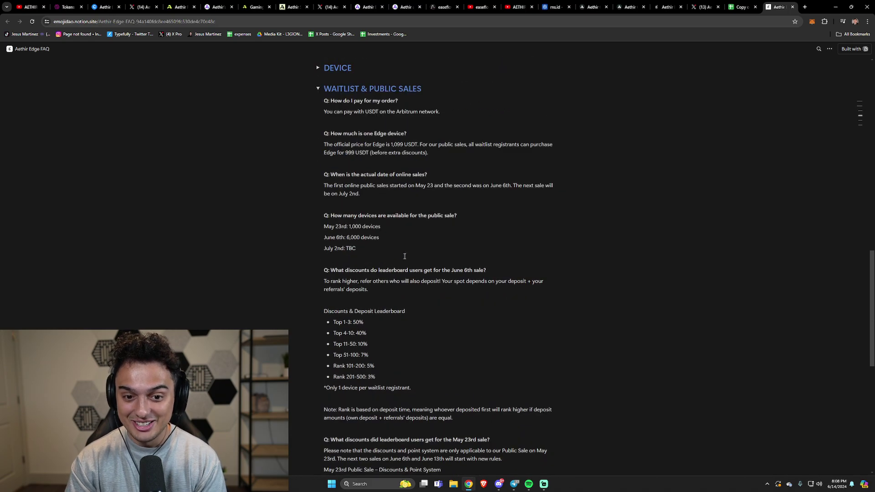
scroll(411, 262, "down", 2)
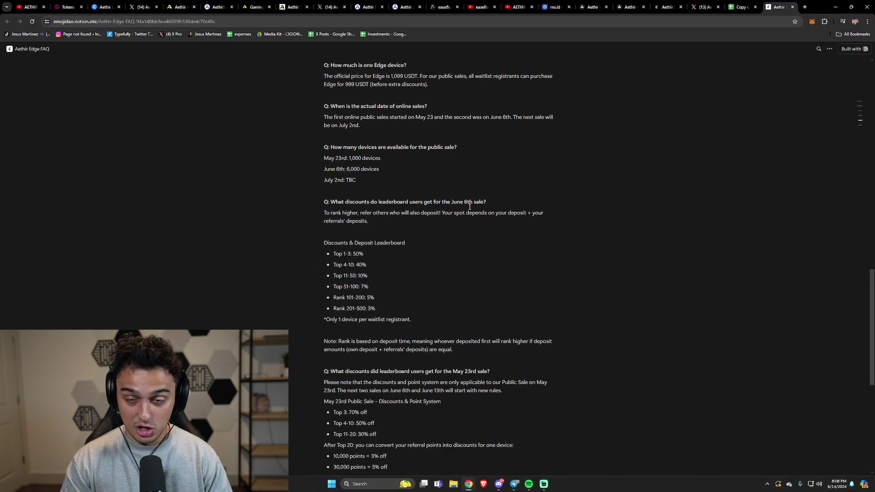
scroll(470, 206, "up", 3)
left_click(732, 8)
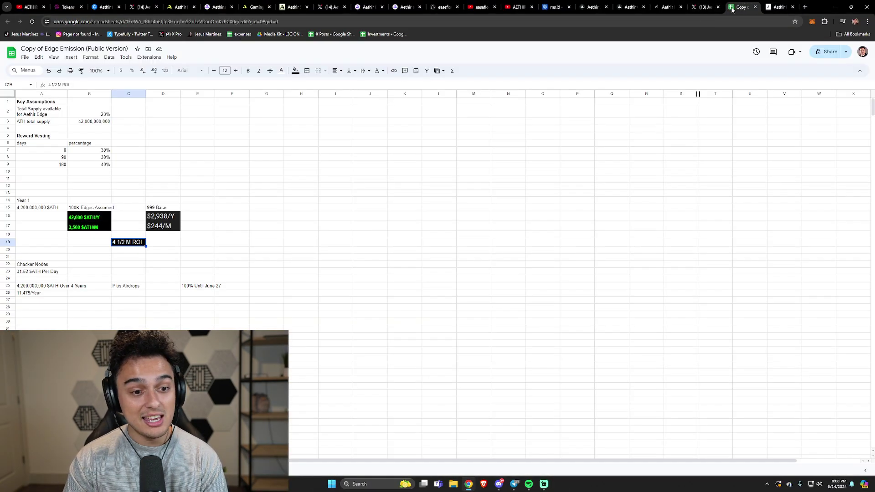
left_click(97, 208)
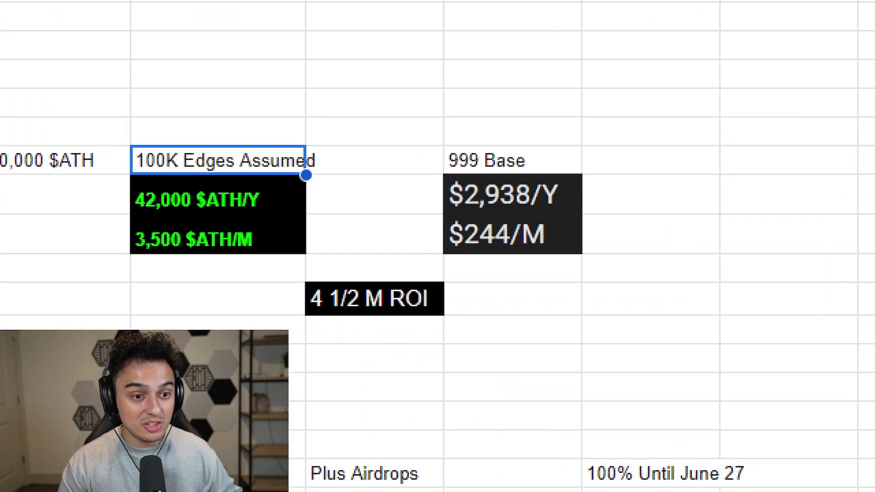
mouse_move(262, 66)
left_mouse_down()
mouse_move(346, 37)
mouse_move(105, 146)
left_mouse_up()
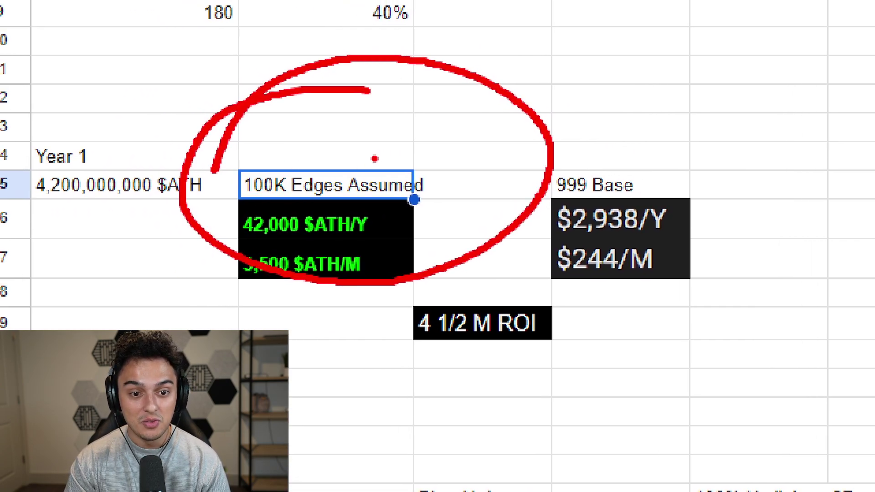
left_click_drag(441, 110, 272, 311)
left_click_drag(237, 84, 515, 362)
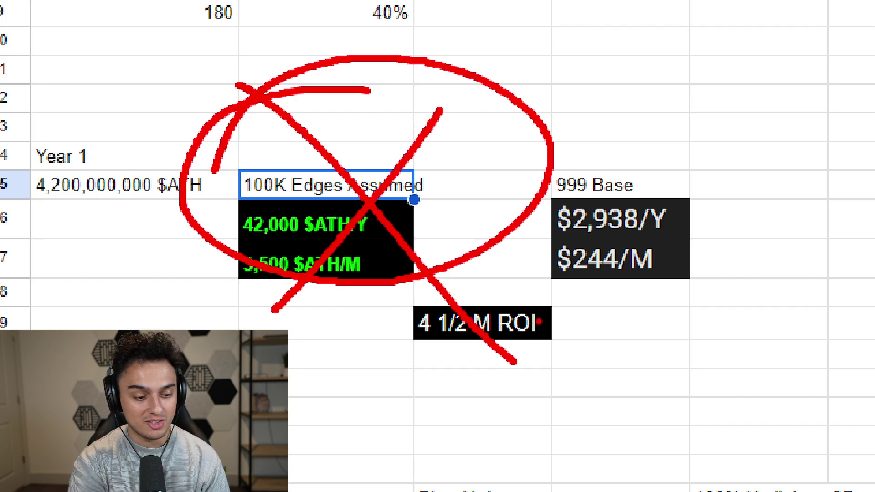
key("Escape")
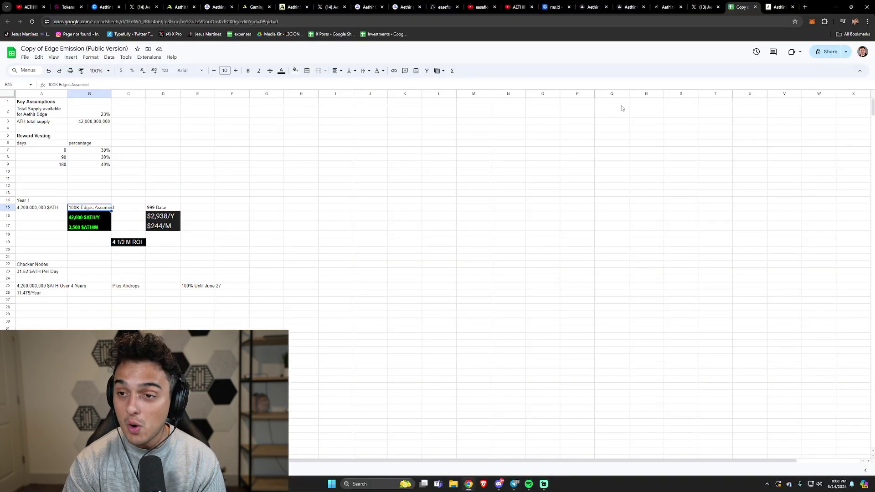
- Return to the Aethir Edge FAQ and scroll back to its title and Mining questions
left_click(771, 3)
scroll(486, 261, "down", 8)
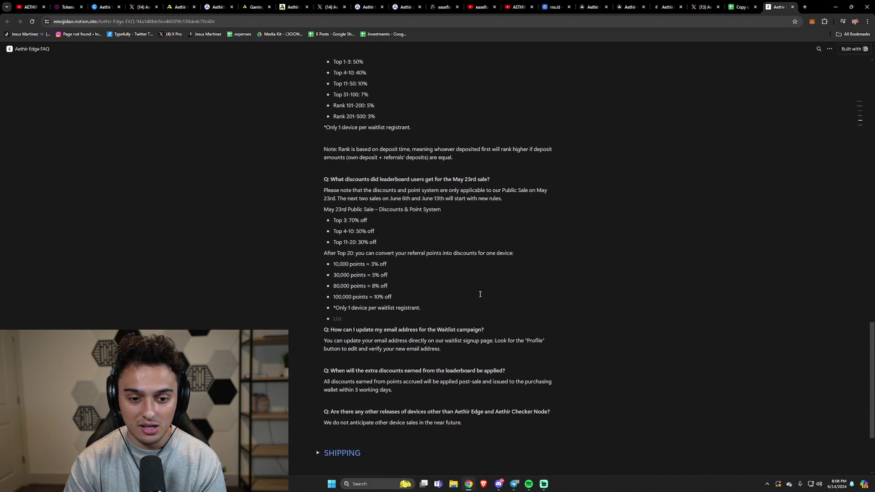
scroll(487, 264, "up", 3)
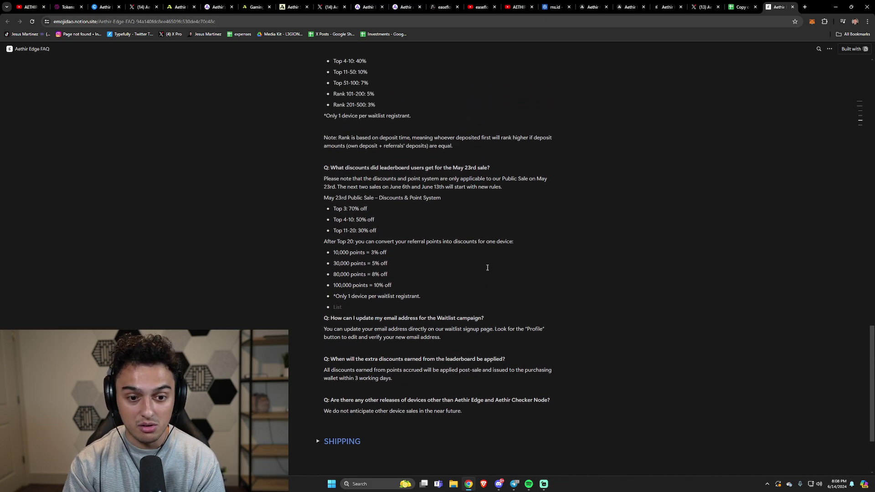
scroll(487, 267, "up", 15)
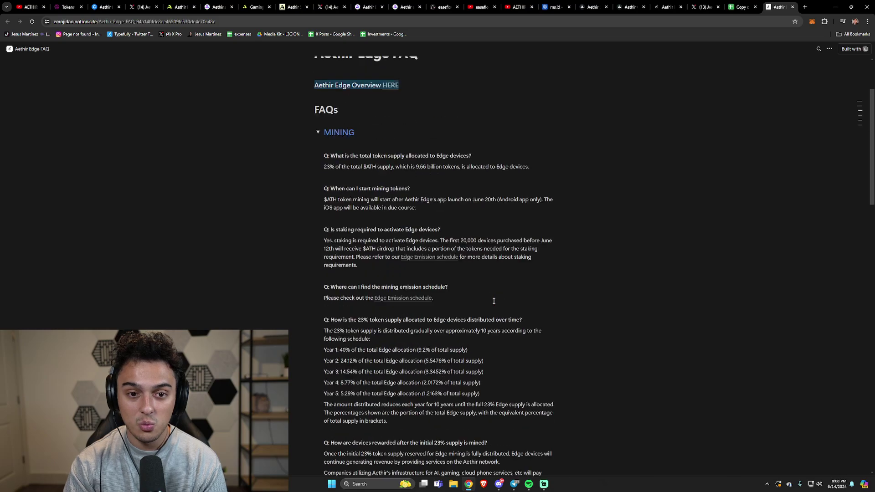